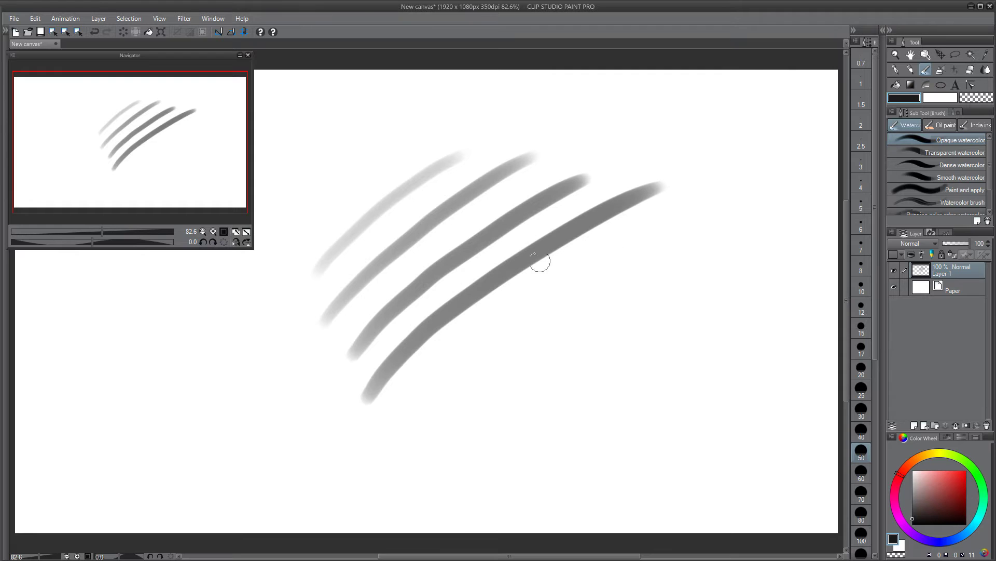
Step: Paint one more thick diagonal stroke with the Opaque watercolor brush and fade the edges of the strokes with transparent color
{"action": "mouse_move", "coordinate": [383, 450]}
{"action": "left_mouse_down"}
{"action": "mouse_move", "coordinate": [450, 384]}
{"action": "mouse_move", "coordinate": [722, 195]}
{"action": "left_mouse_up"}
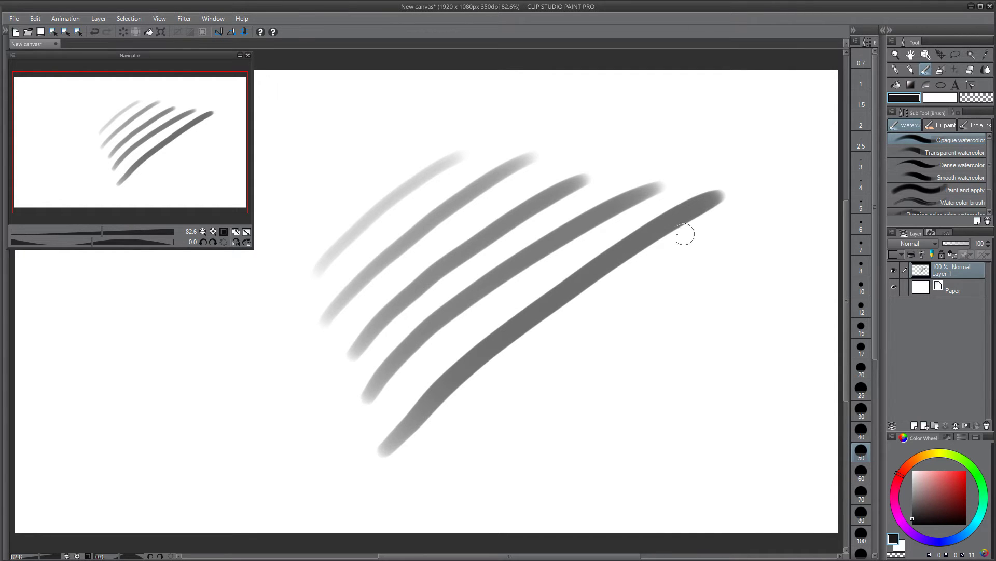
{"action": "key", "text": "c"}
{"action": "left_click_drag", "start_coordinate": [727, 190], "coordinate": [406, 439]}
{"action": "left_click_drag", "start_coordinate": [672, 182], "coordinate": [475, 304]}
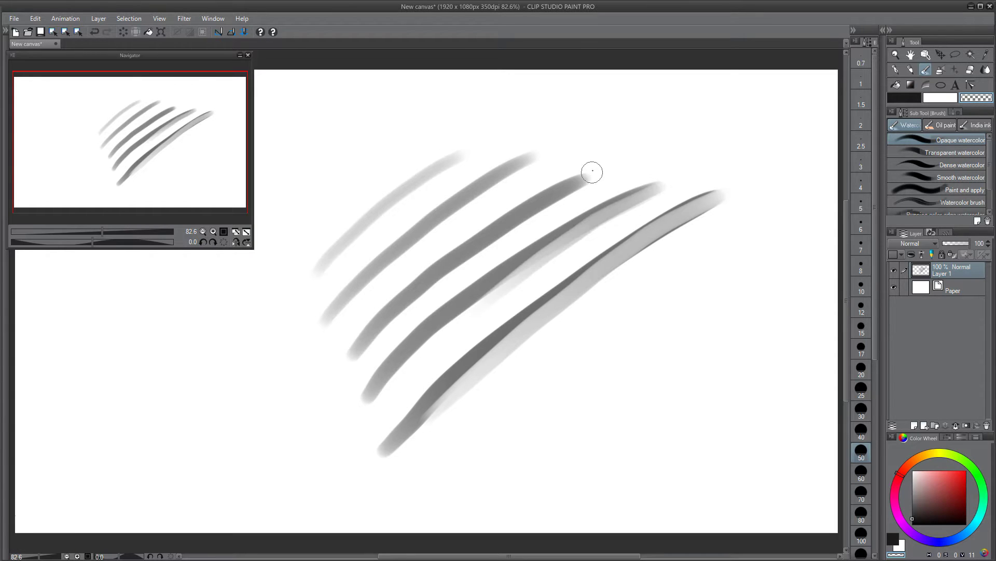
{"action": "left_click_drag", "start_coordinate": [592, 173], "coordinate": [469, 253]}
{"action": "key", "text": "ctrl+z"}
{"action": "left_click_drag", "start_coordinate": [537, 162], "coordinate": [444, 212]}
{"action": "left_click_drag", "start_coordinate": [459, 155], "coordinate": [378, 212]}
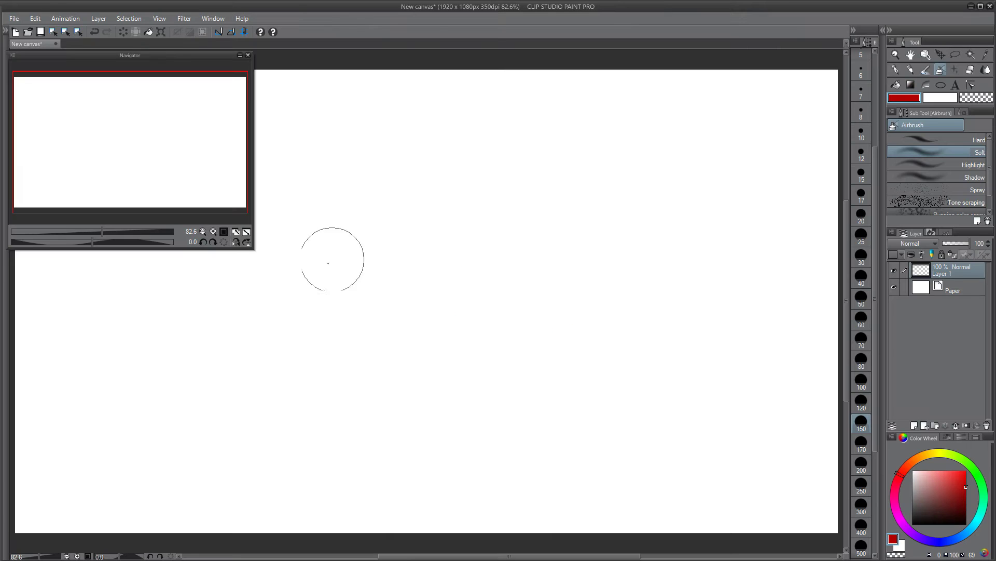
Step: Paint three diagonal red strokes with the Soft airbrush at size 150 and erase across them with transparent color
{"action": "left_click", "coordinate": [334, 258]}
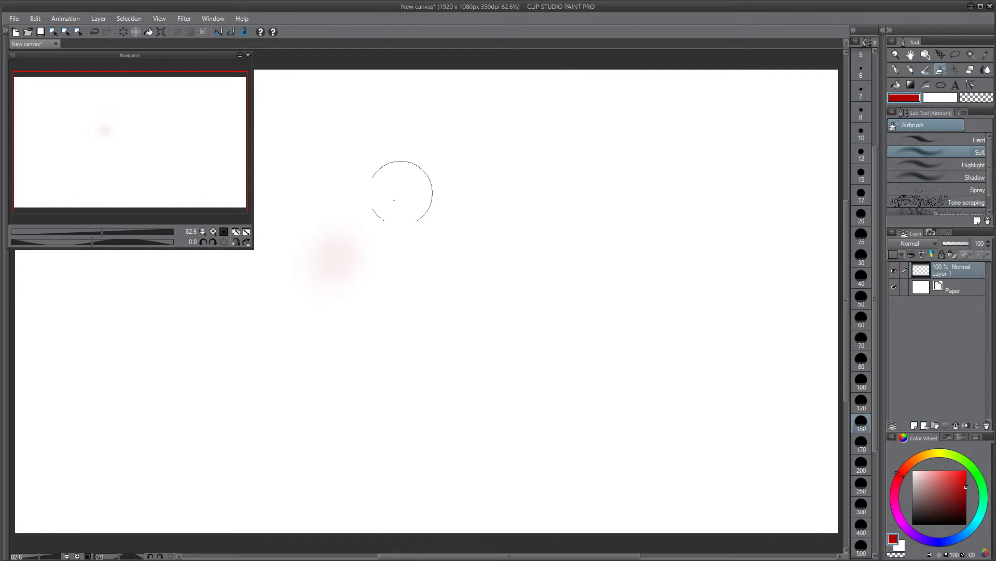
{"action": "key", "text": "ctrl+z"}
{"action": "mouse_move", "coordinate": [335, 254]}
{"action": "left_mouse_down"}
{"action": "mouse_move", "coordinate": [434, 159]}
{"action": "mouse_move", "coordinate": [493, 124]}
{"action": "left_mouse_up"}
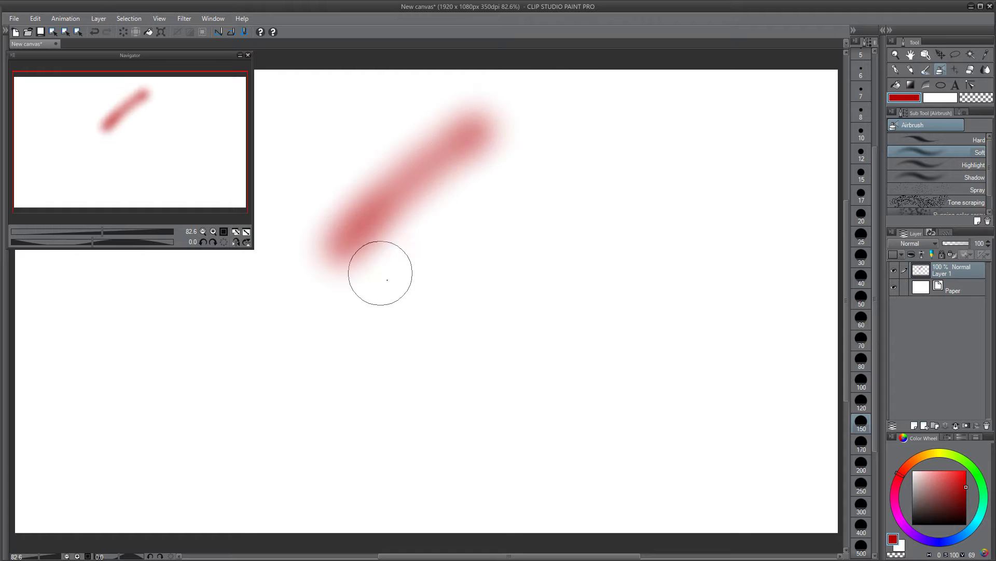
{"action": "mouse_move", "coordinate": [357, 346]}
{"action": "left_mouse_down"}
{"action": "mouse_move", "coordinate": [453, 249]}
{"action": "mouse_move", "coordinate": [583, 162]}
{"action": "left_mouse_up"}
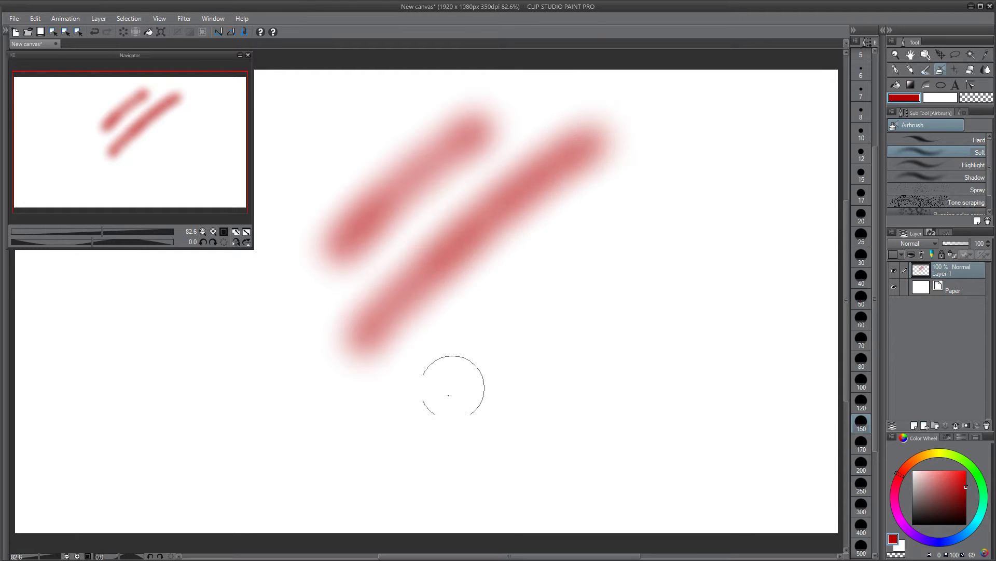
{"action": "mouse_move", "coordinate": [418, 422]}
{"action": "left_mouse_down"}
{"action": "mouse_move", "coordinate": [517, 297]}
{"action": "mouse_move", "coordinate": [607, 215]}
{"action": "mouse_move", "coordinate": [638, 202]}
{"action": "left_mouse_up"}
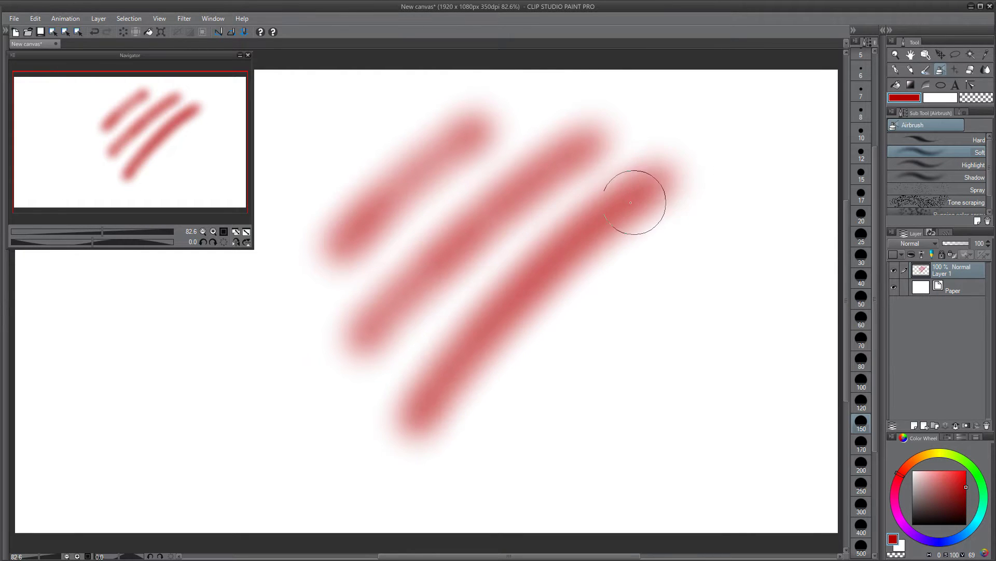
{"action": "key", "text": "c"}
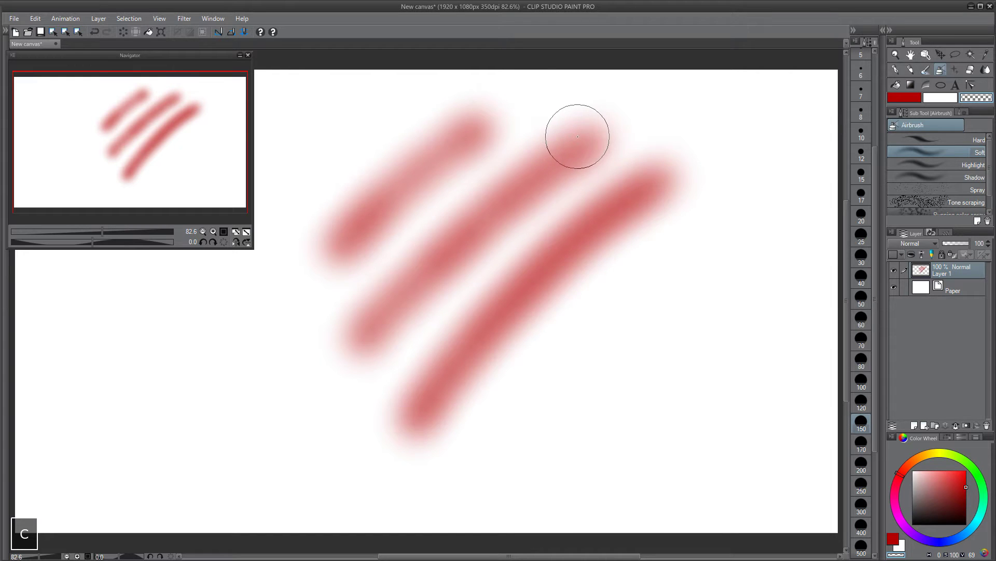
{"action": "mouse_move", "coordinate": [685, 147]}
{"action": "left_mouse_down"}
{"action": "mouse_move", "coordinate": [582, 238]}
{"action": "mouse_move", "coordinate": [529, 267]}
{"action": "mouse_move", "coordinate": [670, 187]}
{"action": "mouse_move", "coordinate": [502, 309]}
{"action": "mouse_move", "coordinate": [405, 434]}
{"action": "mouse_move", "coordinate": [602, 255]}
{"action": "mouse_move", "coordinate": [534, 178]}
{"action": "mouse_move", "coordinate": [434, 250]}
{"action": "mouse_move", "coordinate": [566, 167]}
{"action": "mouse_move", "coordinate": [525, 140]}
{"action": "mouse_move", "coordinate": [452, 158]}
{"action": "mouse_move", "coordinate": [482, 130]}
{"action": "mouse_move", "coordinate": [377, 230]}
{"action": "mouse_move", "coordinate": [343, 204]}
{"action": "left_mouse_up"}
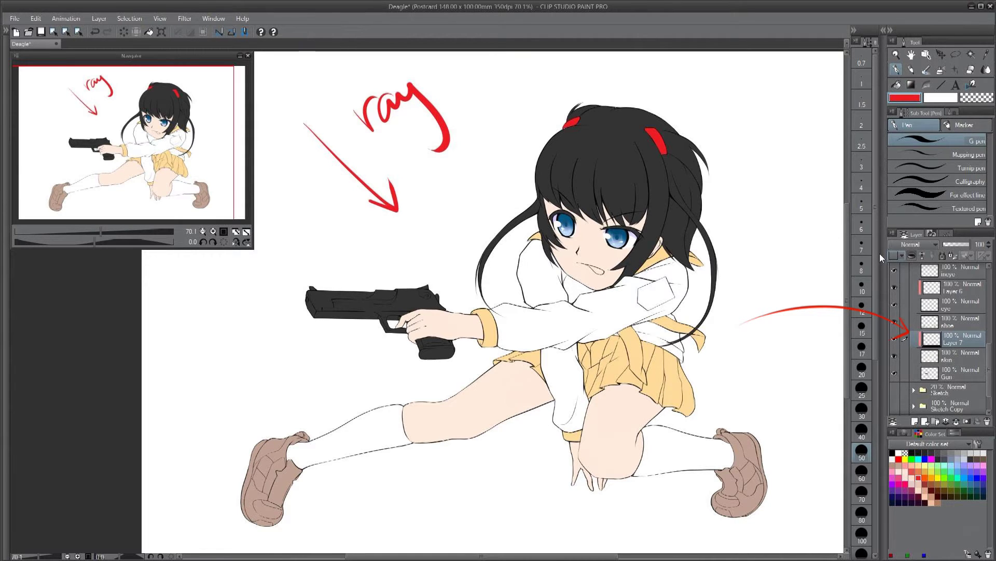
Step: Set the Opaque watercolor brush to size 100 and choose a darker orange-brown shadow tone based on the sampled skin color
{"action": "key", "text": "b"}
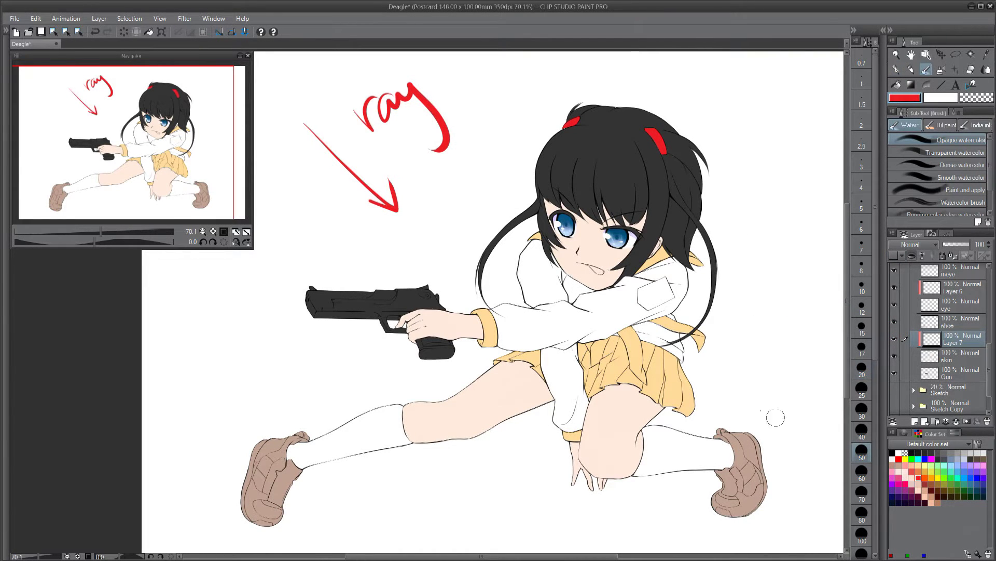
{"action": "left_click_drag", "start_coordinate": [776, 417], "coordinate": [790, 400]}
{"action": "left_click", "coordinate": [862, 492]}
{"action": "left_click", "coordinate": [863, 532]}
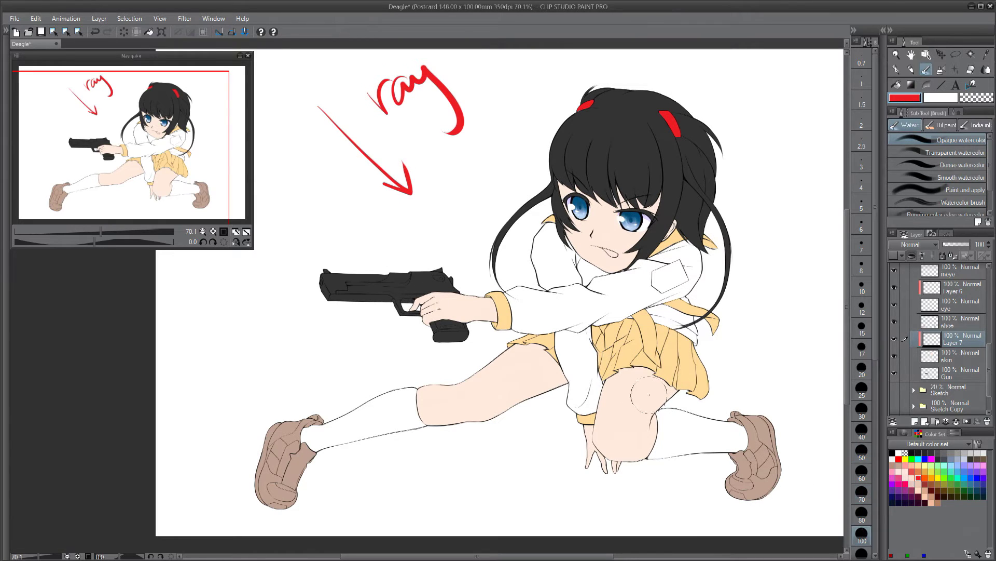
{"action": "left_click_drag", "start_coordinate": [623, 384], "coordinate": [657, 390]}
{"action": "key", "text": "ctrl+z"}
{"action": "left_click", "coordinate": [658, 391], "text": "alt"}
{"action": "left_click", "coordinate": [906, 434]}
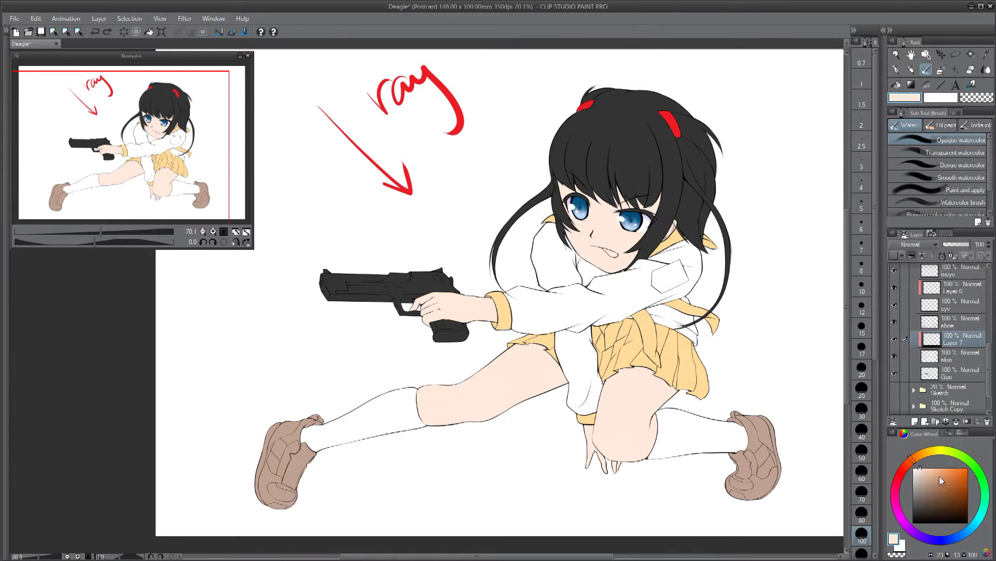
{"action": "left_click", "coordinate": [938, 478]}
Step: Shade the bent leg with soft shadows on the thigh below the skirt and on the lower part of the knee
{"action": "mouse_move", "coordinate": [615, 373]}
{"action": "left_mouse_down"}
{"action": "mouse_move", "coordinate": [678, 399]}
{"action": "mouse_move", "coordinate": [594, 343]}
{"action": "left_mouse_up"}
{"action": "key", "text": "ctrl+z"}
{"action": "key", "text": "ctrl+z"}
{"action": "key", "text": "ctrl+z"}
{"action": "key", "text": "ctrl+z"}
{"action": "mouse_move", "coordinate": [646, 466]}
{"action": "left_mouse_down"}
{"action": "mouse_move", "coordinate": [612, 414]}
{"action": "mouse_move", "coordinate": [628, 456]}
{"action": "left_mouse_up"}
{"action": "key", "text": "ctrl+z"}
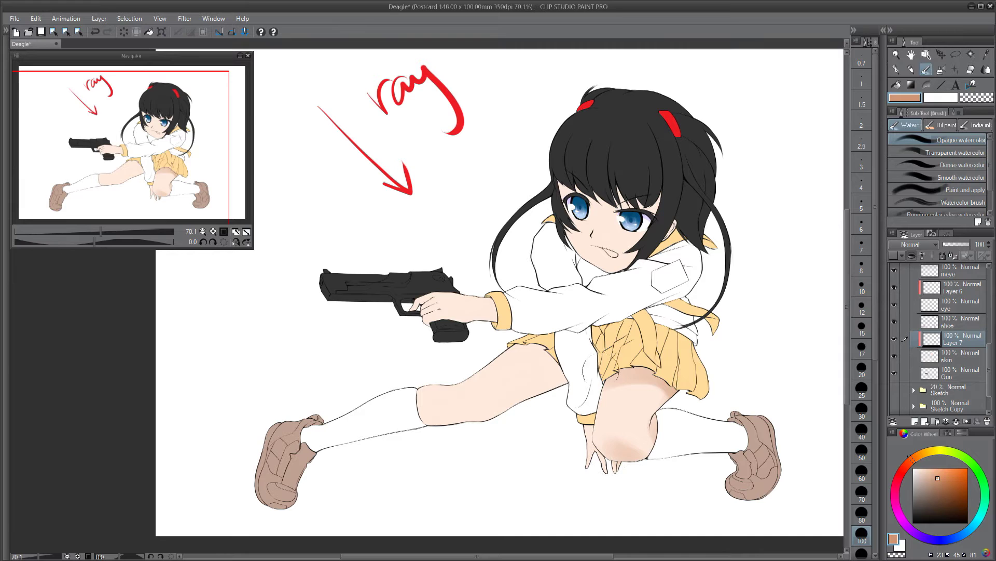
{"action": "key", "text": "ctrl+z"}
Step: Paint soft shading on the outstretched leg's thigh beneath the skirt hem
{"action": "mouse_move", "coordinate": [563, 382]}
{"action": "left_mouse_down"}
{"action": "mouse_move", "coordinate": [516, 362]}
{"action": "mouse_move", "coordinate": [511, 340]}
{"action": "mouse_move", "coordinate": [547, 414]}
{"action": "mouse_move", "coordinate": [515, 342]}
{"action": "mouse_move", "coordinate": [553, 388]}
{"action": "left_mouse_up"}
{"action": "key", "text": "ctrl+z"}
{"action": "key", "text": "ctrl+z"}
{"action": "key", "text": "ctrl+z"}
{"action": "left_click_drag", "start_coordinate": [529, 349], "coordinate": [563, 385]}
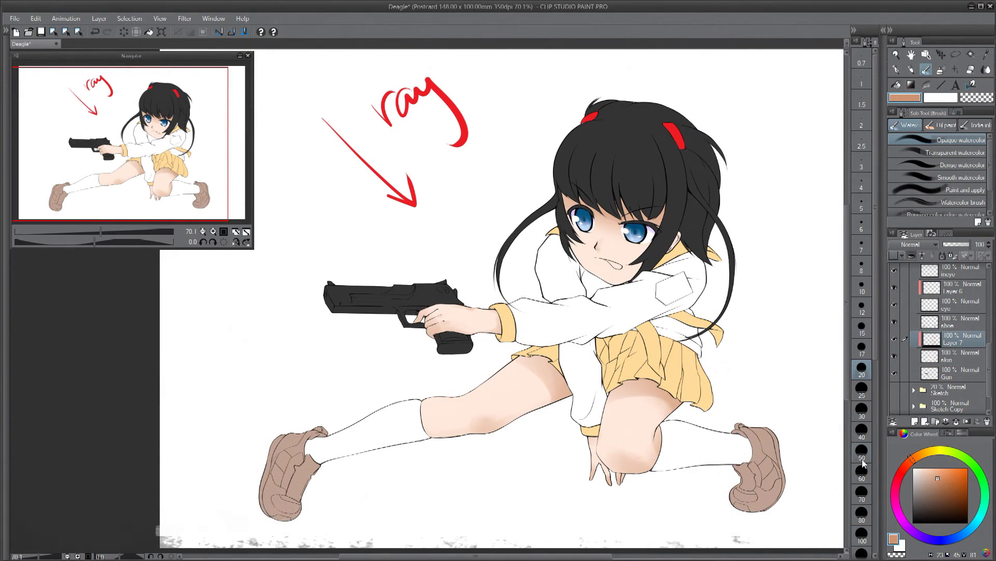
Step: Refine the soft shading on the bent leg's knee with the watercolor brush at size 50
{"action": "key", "text": "ctrl+z"}
{"action": "mouse_move", "coordinate": [646, 467]}
{"action": "left_mouse_down"}
{"action": "mouse_move", "coordinate": [623, 451]}
{"action": "mouse_move", "coordinate": [630, 463]}
{"action": "mouse_move", "coordinate": [632, 451]}
{"action": "mouse_move", "coordinate": [611, 457]}
{"action": "left_mouse_up"}
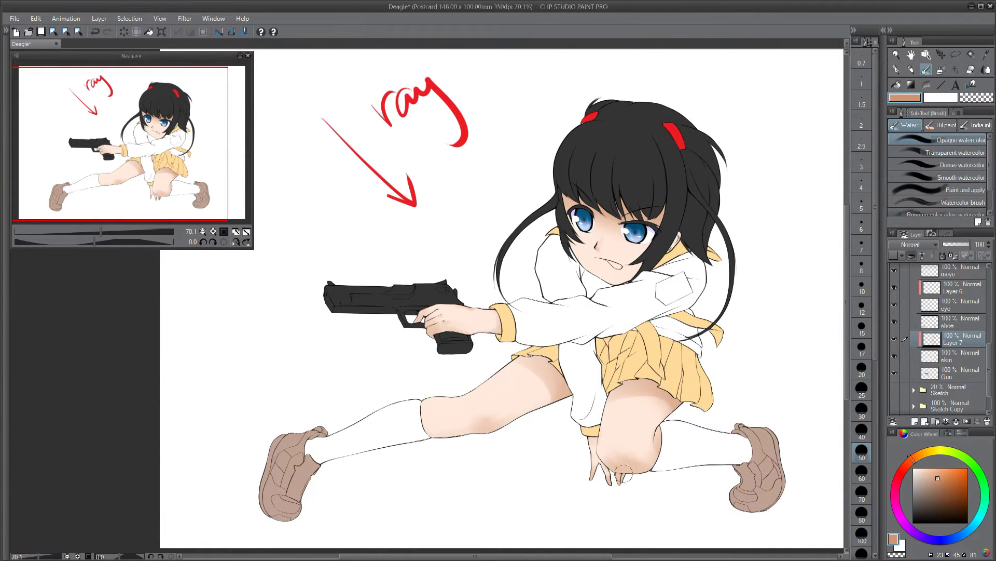
{"action": "left_click_drag", "start_coordinate": [632, 424], "coordinate": [606, 370]}
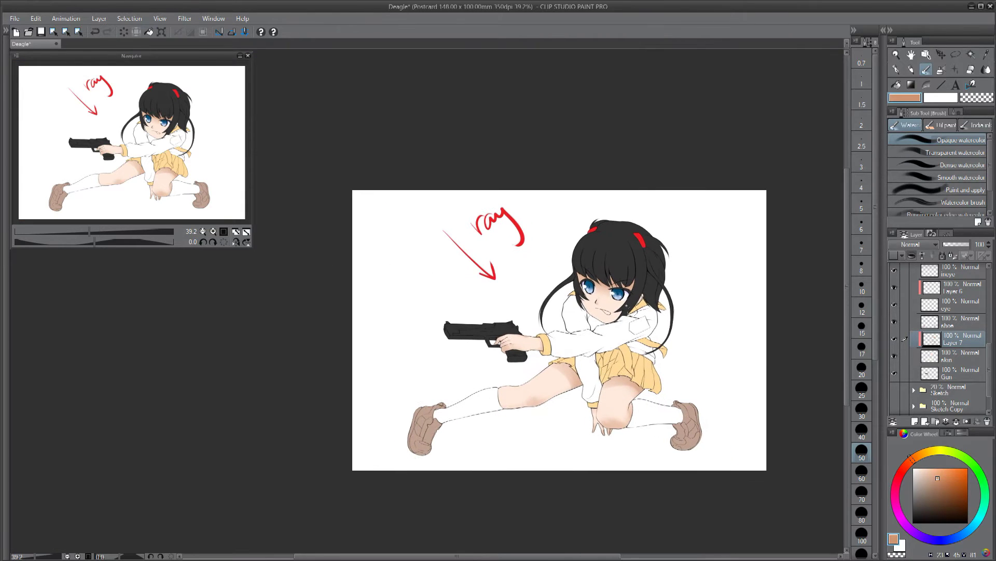
Step: Adjust the skin shading layer's color with hue -10 and saturation 20
{"action": "key", "text": "ctrl+u"}
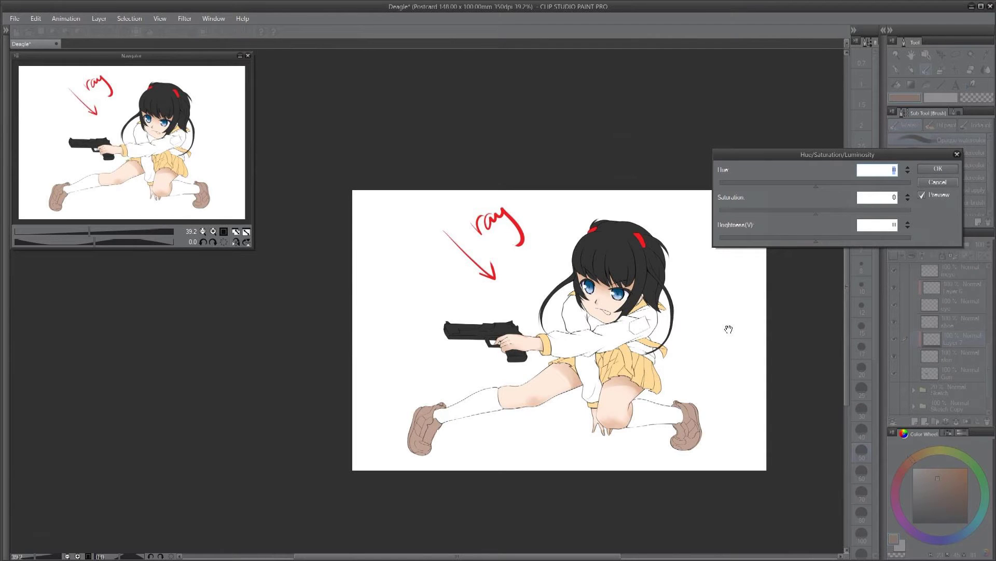
{"action": "mouse_move", "coordinate": [824, 188]}
{"action": "left_mouse_down"}
{"action": "mouse_move", "coordinate": [806, 186]}
{"action": "mouse_move", "coordinate": [835, 214]}
{"action": "mouse_move", "coordinate": [811, 189]}
{"action": "left_mouse_up"}
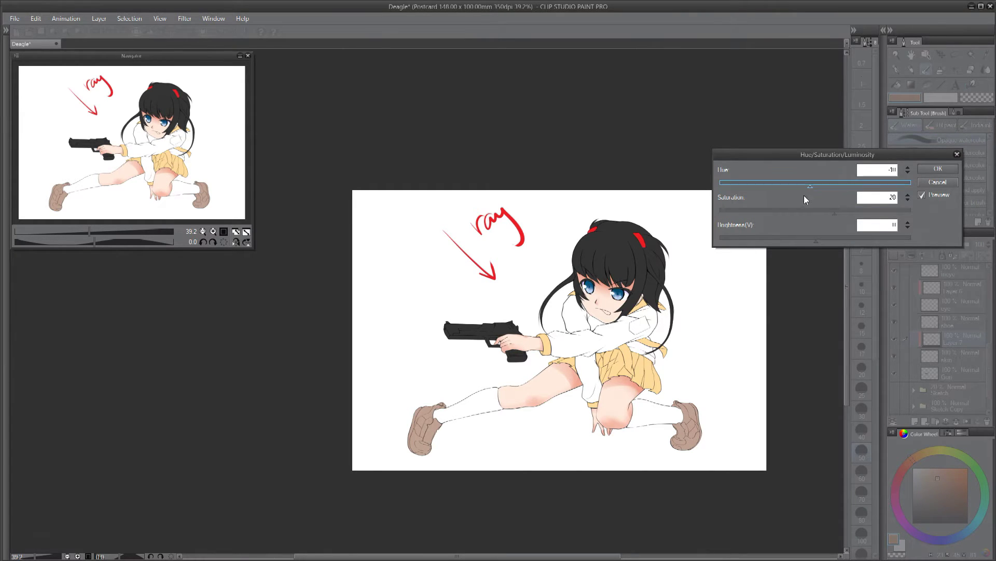
{"action": "left_click", "coordinate": [925, 169]}
{"action": "scroll", "coordinate": [678, 386], "scroll_direction": "up", "scroll_amount": 4}
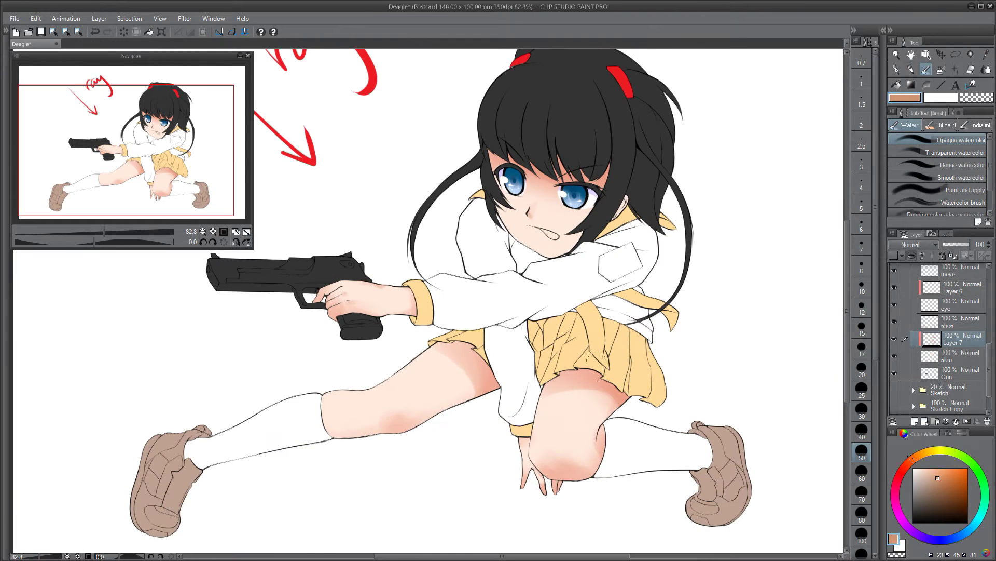
Step: Add a clipped layer above the soft skin shading and choose a darker reddish orange for the G pen
{"action": "left_click_drag", "start_coordinate": [593, 317], "coordinate": [597, 365]}
{"action": "key", "text": "p"}
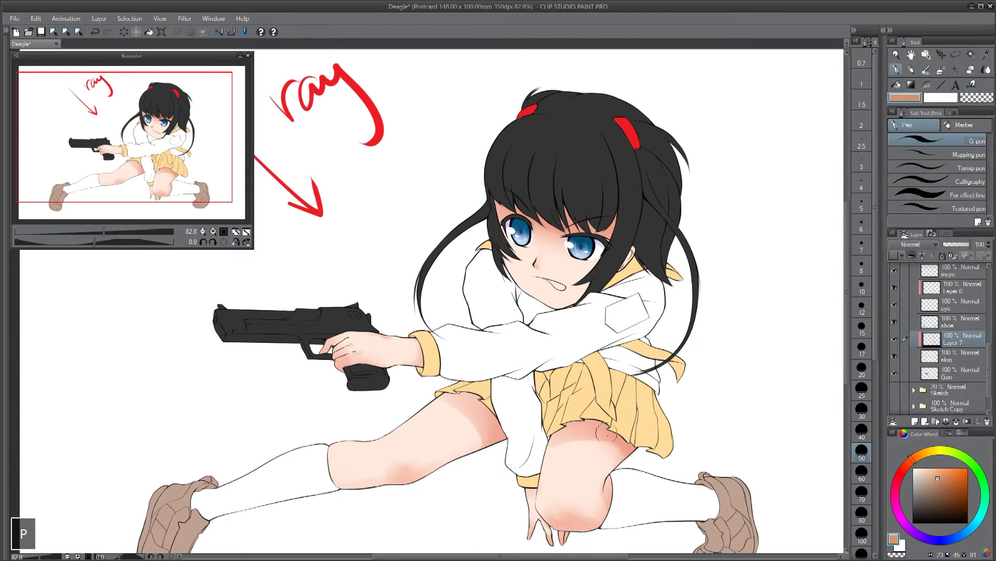
{"action": "left_click", "coordinate": [916, 420]}
{"action": "scroll", "coordinate": [563, 204], "scroll_direction": "up", "scroll_amount": 3}
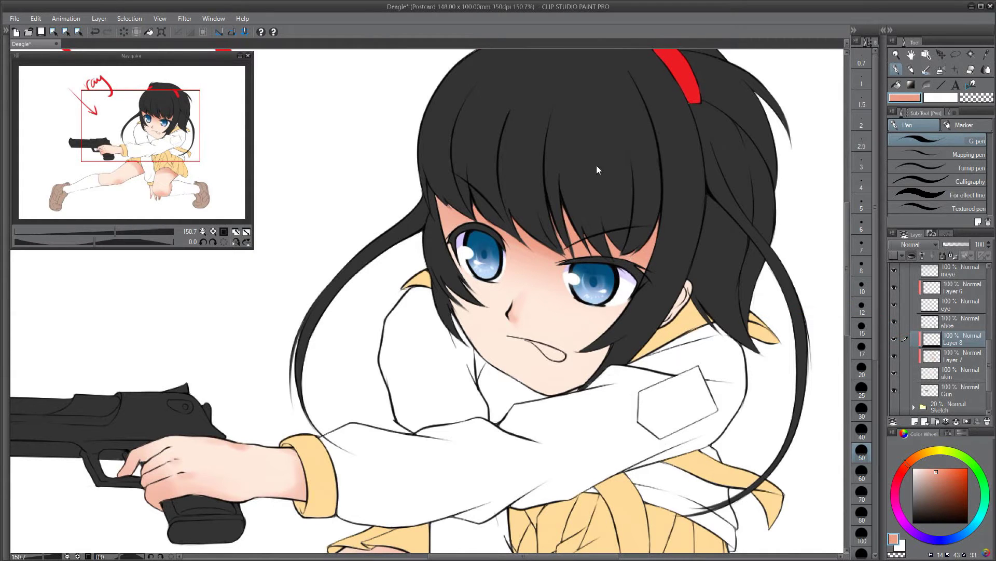
{"action": "left_click_drag", "start_coordinate": [948, 474], "coordinate": [944, 477]}
Step: Draw hard-edged hair shadows on the face beside the right eye and along the left cheek
{"action": "mouse_move", "coordinate": [663, 259]}
{"action": "left_mouse_down"}
{"action": "mouse_move", "coordinate": [662, 234]}
{"action": "mouse_move", "coordinate": [624, 254]}
{"action": "mouse_move", "coordinate": [659, 224]}
{"action": "left_mouse_up"}
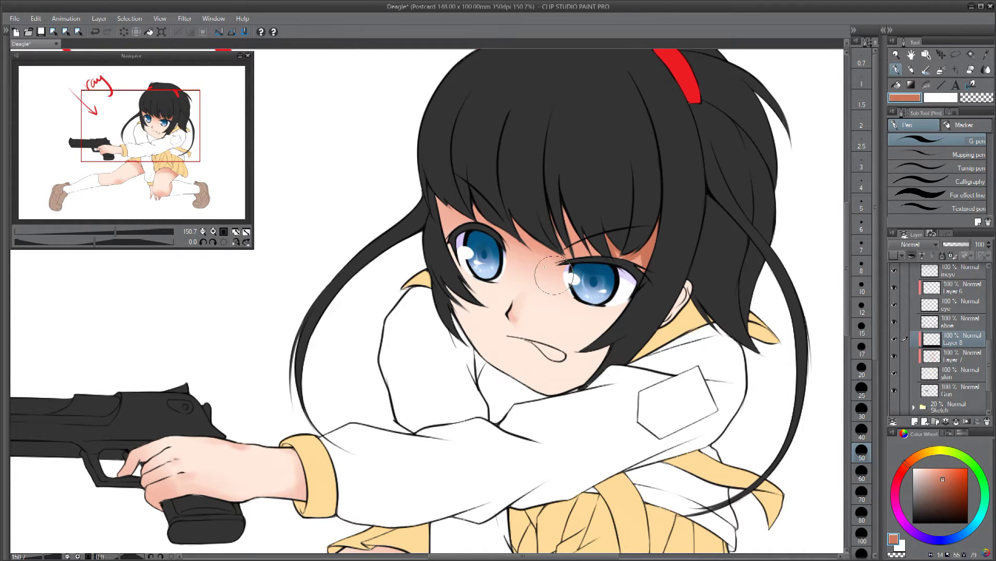
{"action": "key", "text": "ctrl+z"}
{"action": "key", "text": "ctrl+z"}
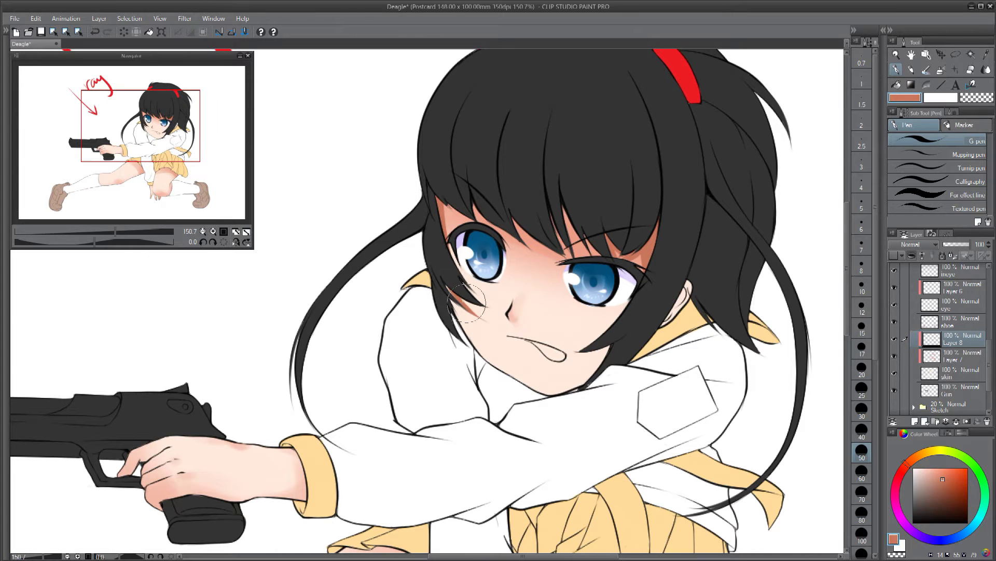
{"action": "key", "text": "ctrl+z"}
{"action": "key", "text": "ctrl+z"}
{"action": "key", "text": "ctrl+z"}
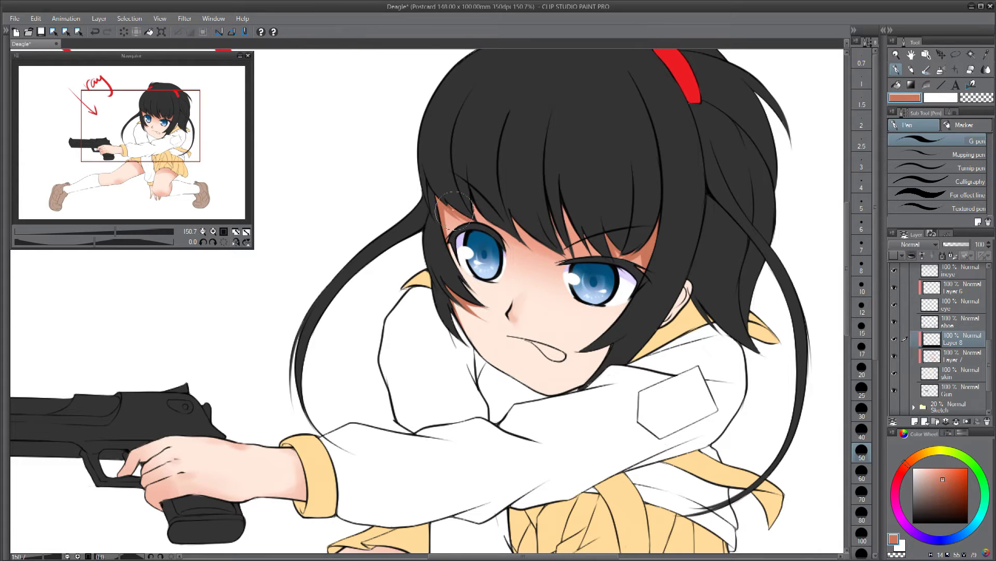
Step: Draw hard-edged shadows on the forehead under the left and middle strands of the bangs
{"action": "key", "text": "ctrl+z"}
{"action": "key", "text": "ctrl+z"}
{"action": "key", "text": "ctrl+z"}
{"action": "key", "text": "c"}
{"action": "key", "text": "c"}
{"action": "key", "text": "ctrl+z"}
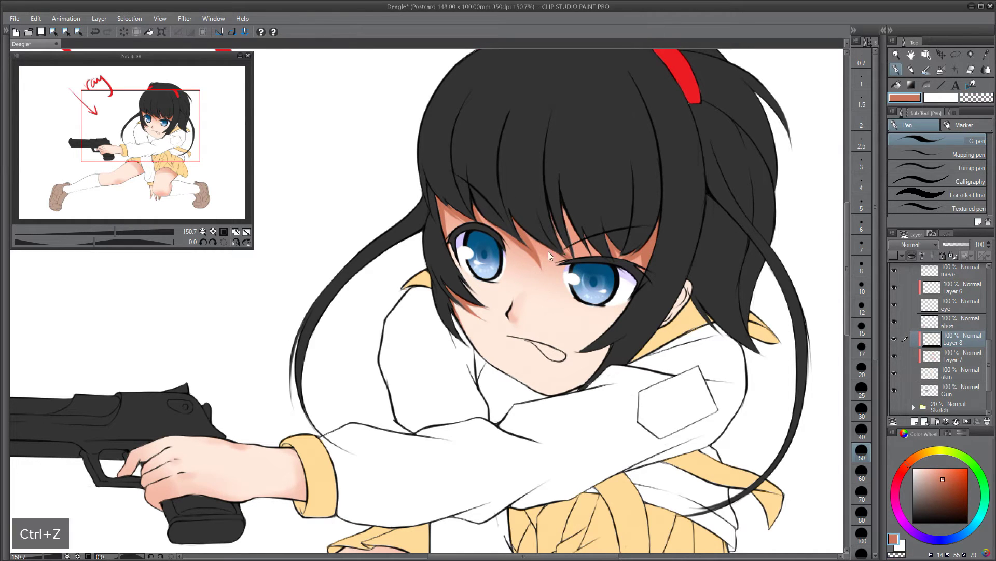
{"action": "mouse_move", "coordinate": [547, 210]}
{"action": "left_mouse_down"}
{"action": "mouse_move", "coordinate": [559, 240]}
{"action": "mouse_move", "coordinate": [592, 264]}
{"action": "left_mouse_up"}
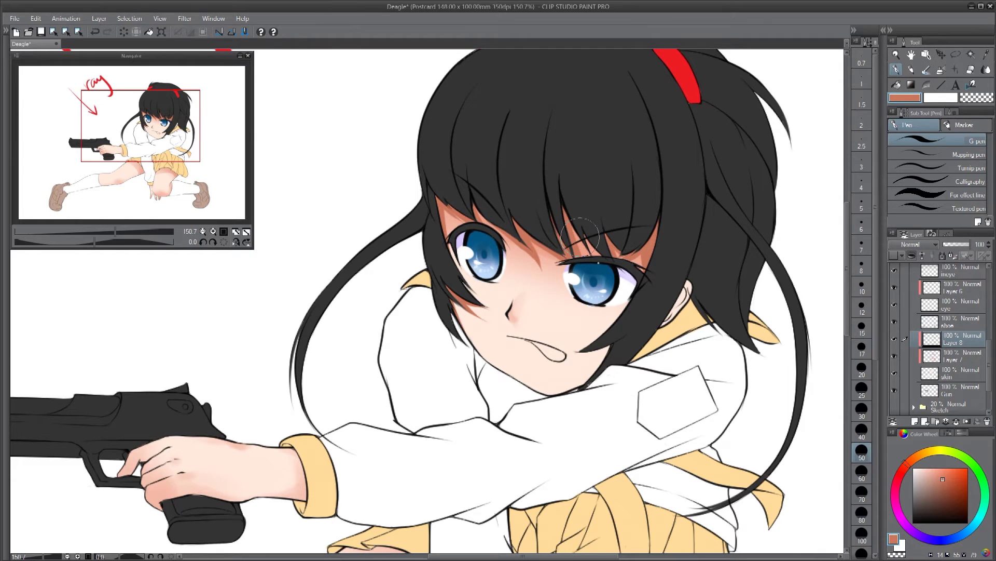
Step: Draw hard-edged shadows on the bent leg below the skirt hem with the G pen
{"action": "scroll", "coordinate": [577, 234], "scroll_direction": "down", "scroll_amount": 5}
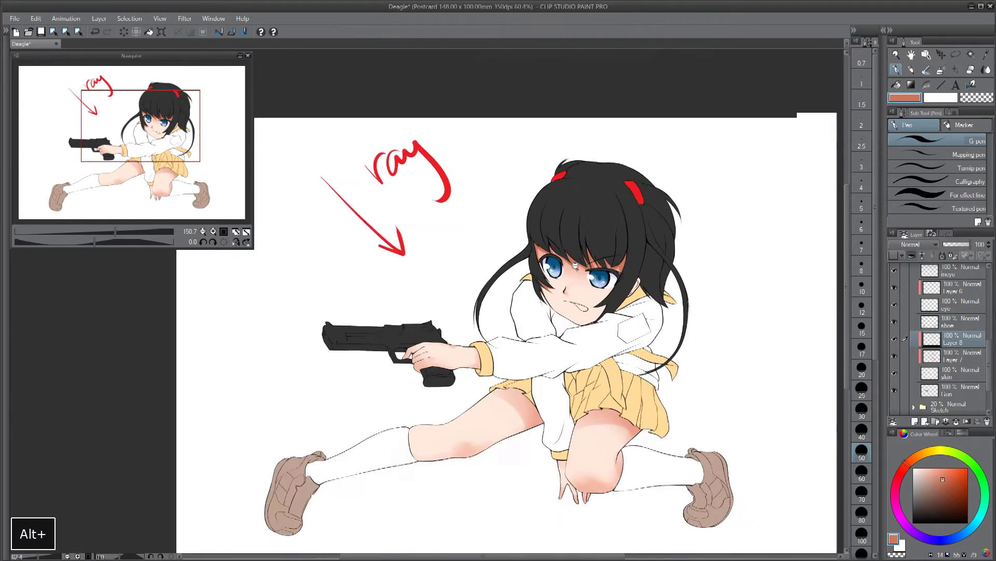
{"action": "scroll", "coordinate": [503, 311], "scroll_direction": "up", "scroll_amount": 4}
{"action": "key", "text": "ctrl+z"}
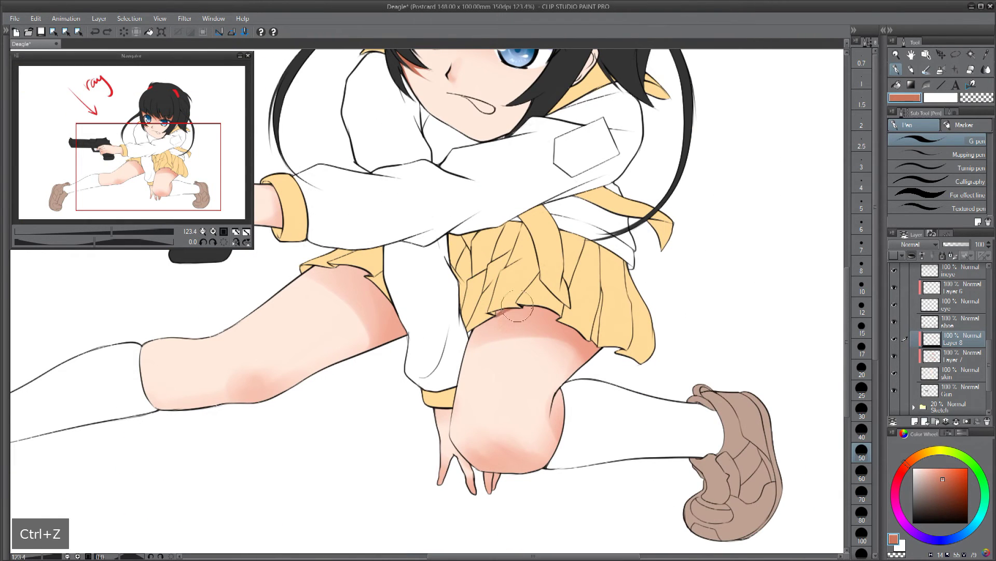
{"action": "key", "text": "ctrl+z"}
{"action": "left_click_drag", "start_coordinate": [555, 401], "coordinate": [558, 396]}
{"action": "key", "text": "ctrl+z"}
Step: Soften the hard shadows on the face using the Opaque watercolor brush with transparent color
{"action": "key", "text": "space"}
{"action": "mouse_move", "coordinate": [472, 275]}
{"action": "left_mouse_down"}
{"action": "mouse_move", "coordinate": [537, 304]}
{"action": "mouse_move", "coordinate": [566, 384]}
{"action": "left_mouse_up"}
{"action": "key", "text": "b"}
{"action": "key", "text": "space"}
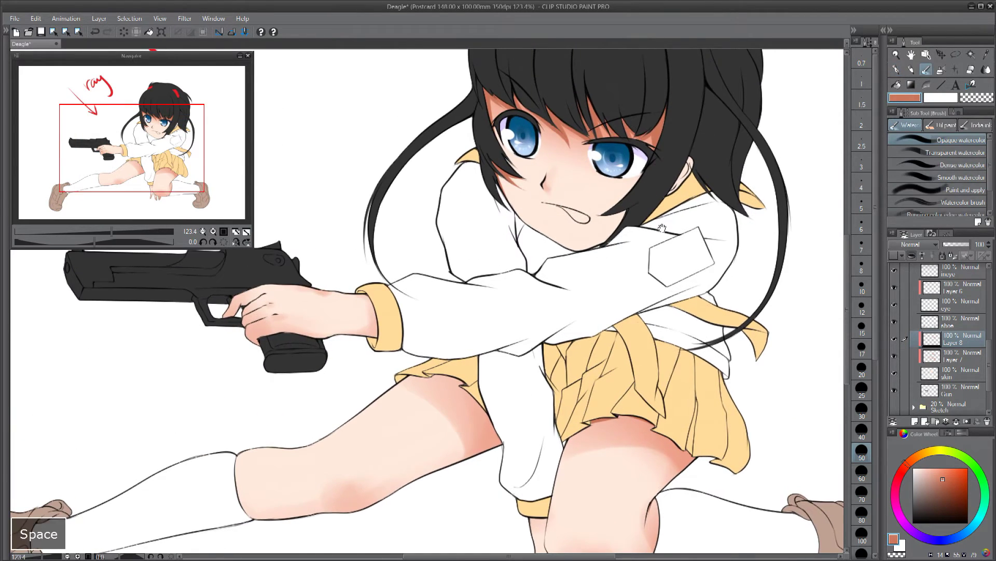
{"action": "left_click_drag", "start_coordinate": [663, 228], "coordinate": [663, 276]}
{"action": "key", "text": "ctrl+z"}
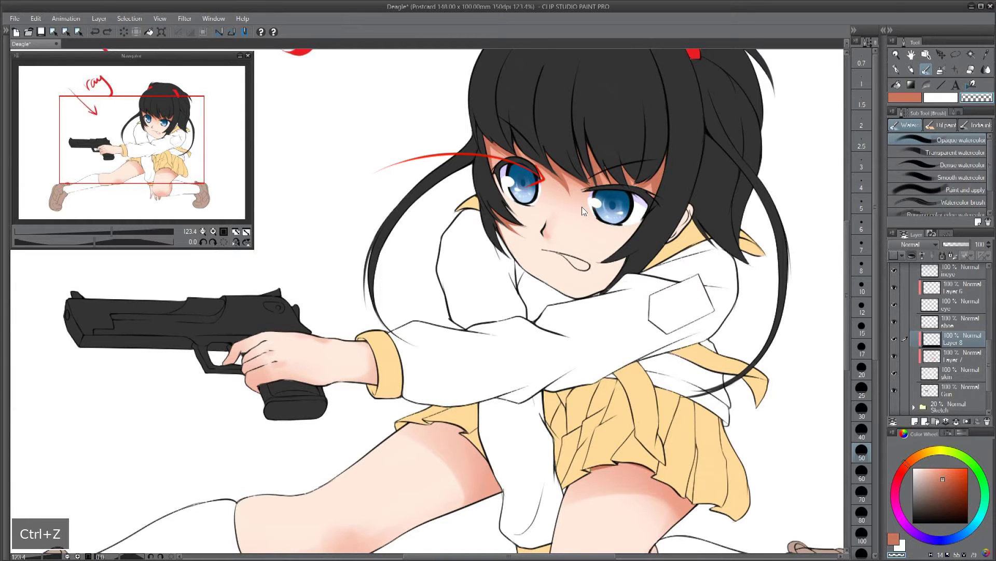
{"action": "key", "text": "ctrl+z"}
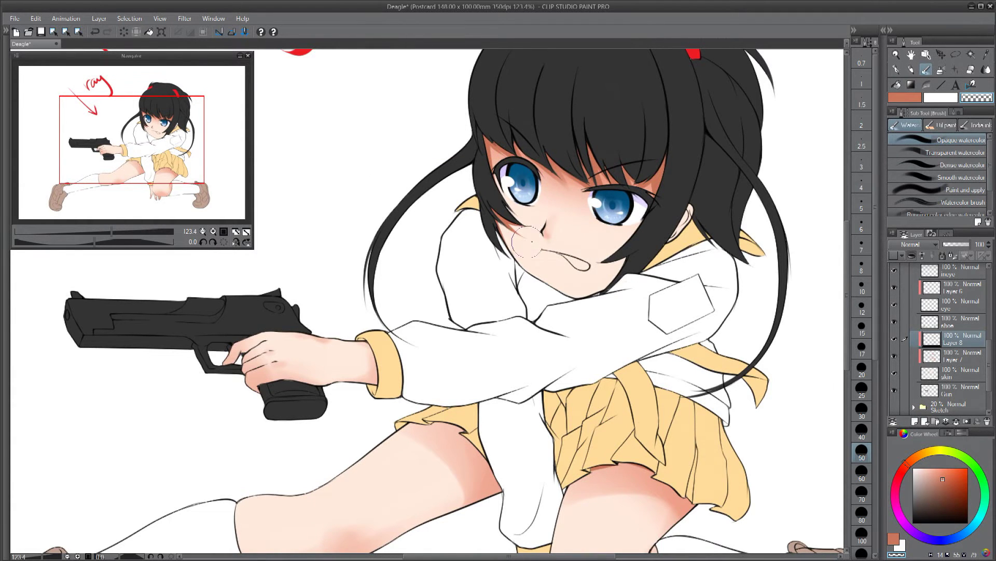
{"action": "key", "text": "ctrl+z"}
{"action": "key", "text": "ctrl+z"}
{"action": "key", "text": "ctrl+z"}
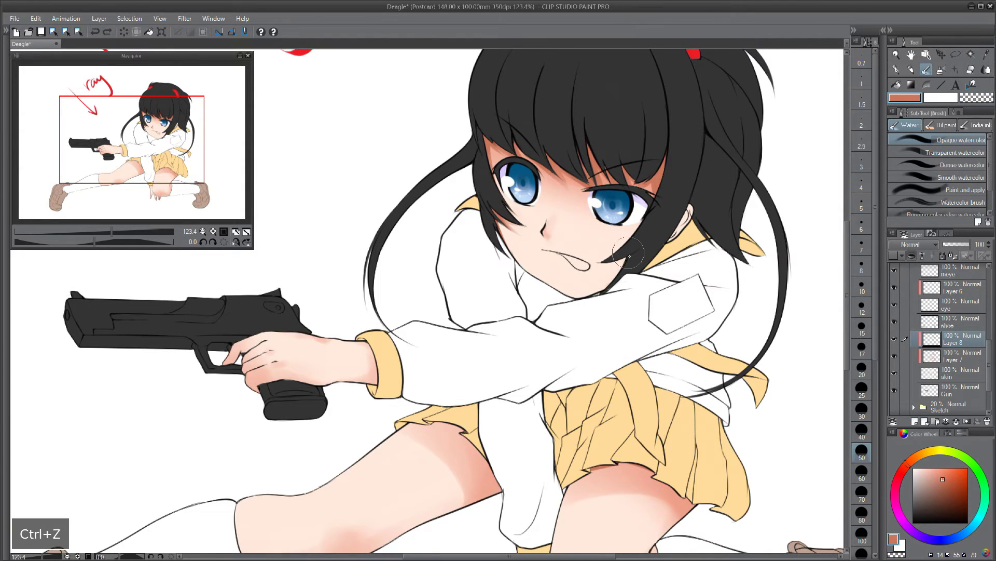
Step: Shade the ear beside the hair with the reddish orange and add a new layer above the skin shadow layers
{"action": "key", "text": "ctrl+z"}
{"action": "left_click_drag", "start_coordinate": [669, 233], "coordinate": [605, 278]}
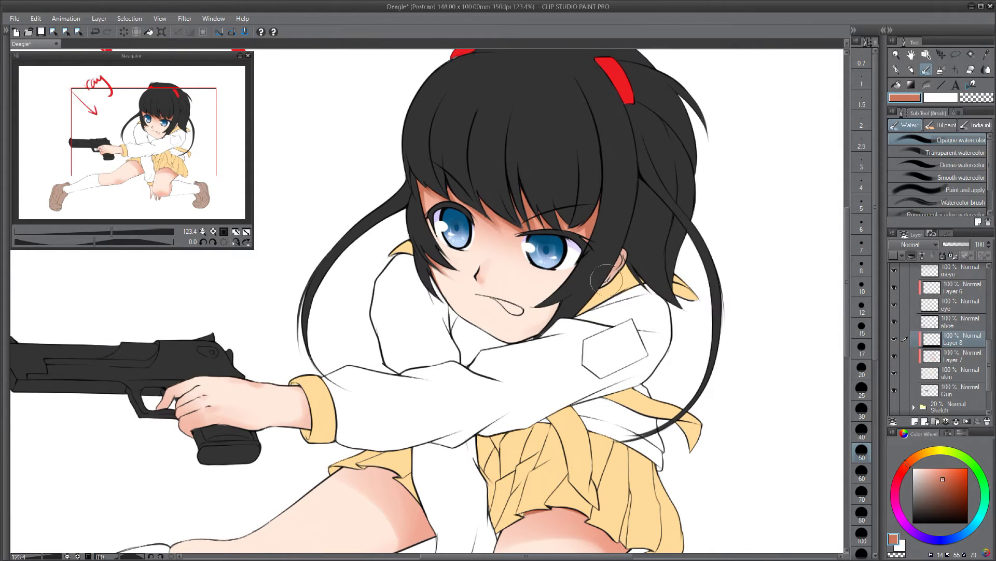
{"action": "key", "text": "p"}
{"action": "key", "text": "ctrl+z"}
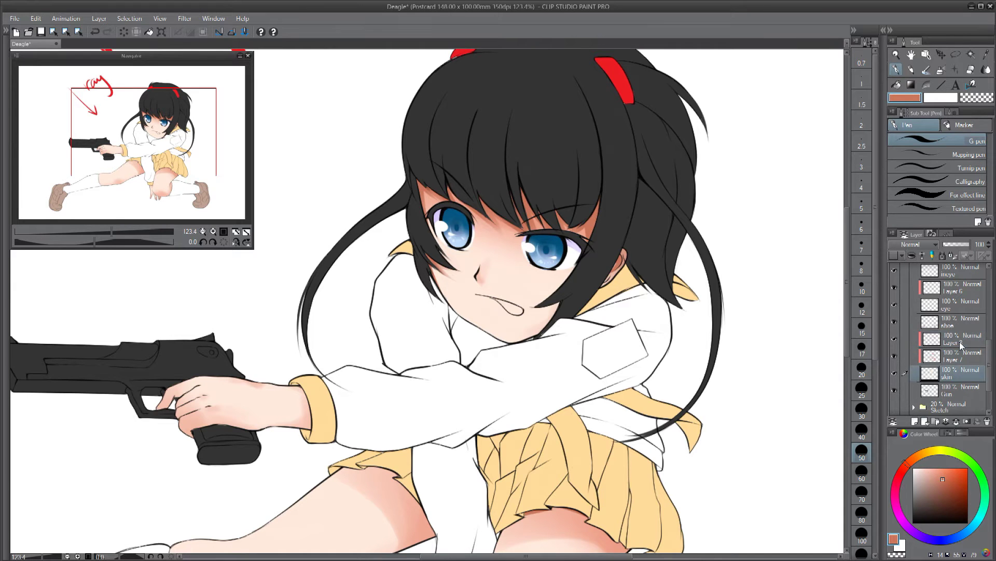
{"action": "left_click", "coordinate": [923, 421]}
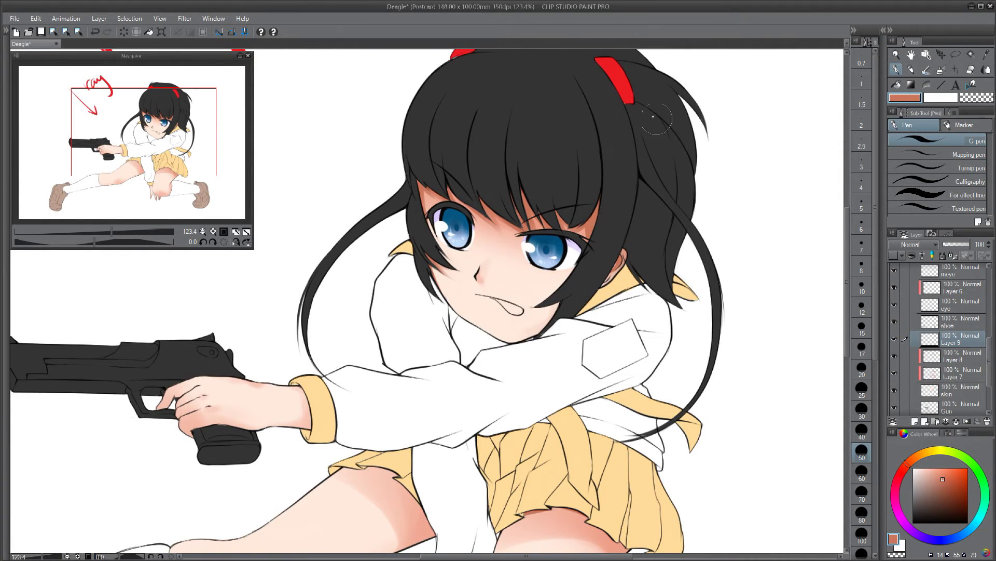
Step: Fill the girl's tongue with a pinkish red using the G pen
{"action": "left_click_drag", "start_coordinate": [949, 478], "coordinate": [935, 469]}
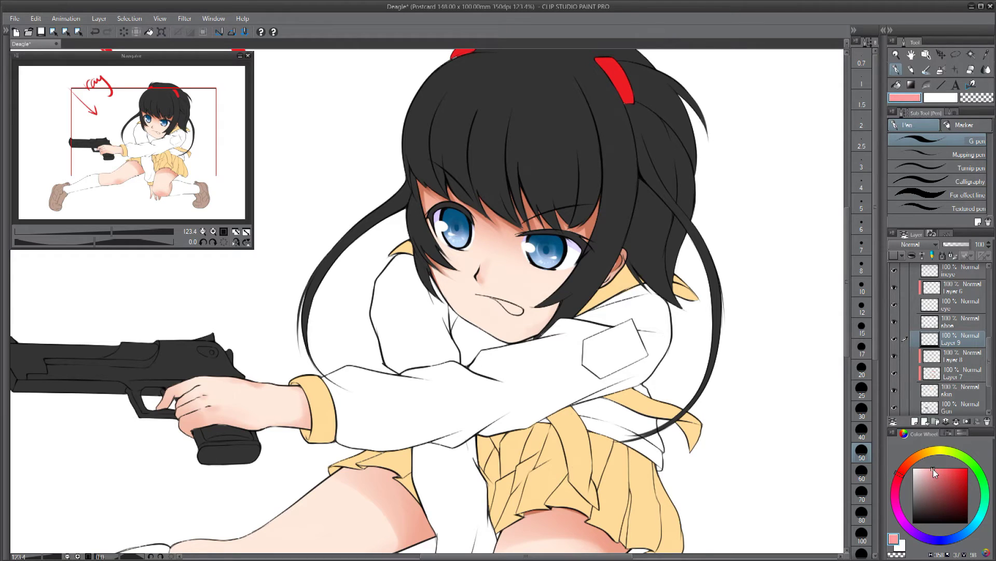
{"action": "left_click", "coordinate": [940, 474]}
{"action": "mouse_move", "coordinate": [511, 310]}
{"action": "left_mouse_down"}
{"action": "mouse_move", "coordinate": [497, 300]}
{"action": "mouse_move", "coordinate": [520, 308]}
{"action": "left_mouse_up"}
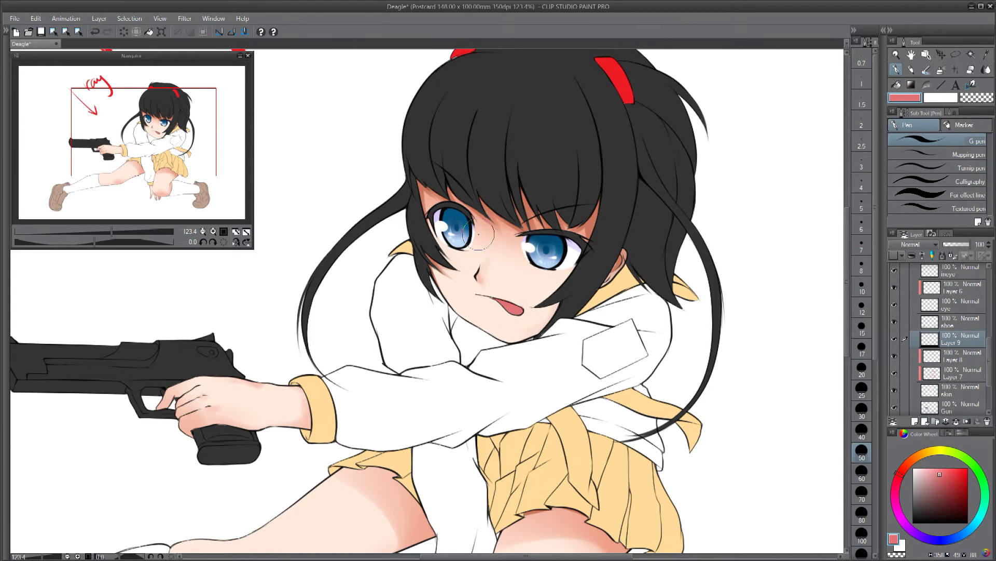
Step: Draw short red blush lines on both cheeks below the eyes with the G pen
{"action": "left_click_drag", "start_coordinate": [433, 217], "coordinate": [436, 212]}
{"action": "left_click", "coordinate": [946, 476]}
{"action": "left_click_drag", "start_coordinate": [537, 278], "coordinate": [548, 280]}
{"action": "key", "text": "ctrl+z"}
{"action": "left_click_drag", "start_coordinate": [555, 277], "coordinate": [563, 277]}
{"action": "key", "text": "ctrl+z"}
{"action": "left_click_drag", "start_coordinate": [457, 268], "coordinate": [469, 262]}
{"action": "key", "text": "ctrl+z"}
{"action": "key", "text": "ctrl+z"}
{"action": "key", "text": "ctrl+z"}
{"action": "key", "text": "ctrl+z"}
{"action": "left_click_drag", "start_coordinate": [555, 280], "coordinate": [561, 278]}
{"action": "left_click_drag", "start_coordinate": [459, 262], "coordinate": [457, 254]}
{"action": "key", "text": "ctrl+z"}
Step: Add a soft red blush around the cheek lines with the Soft airbrush
{"action": "key", "text": "b"}
{"action": "key", "text": "b"}
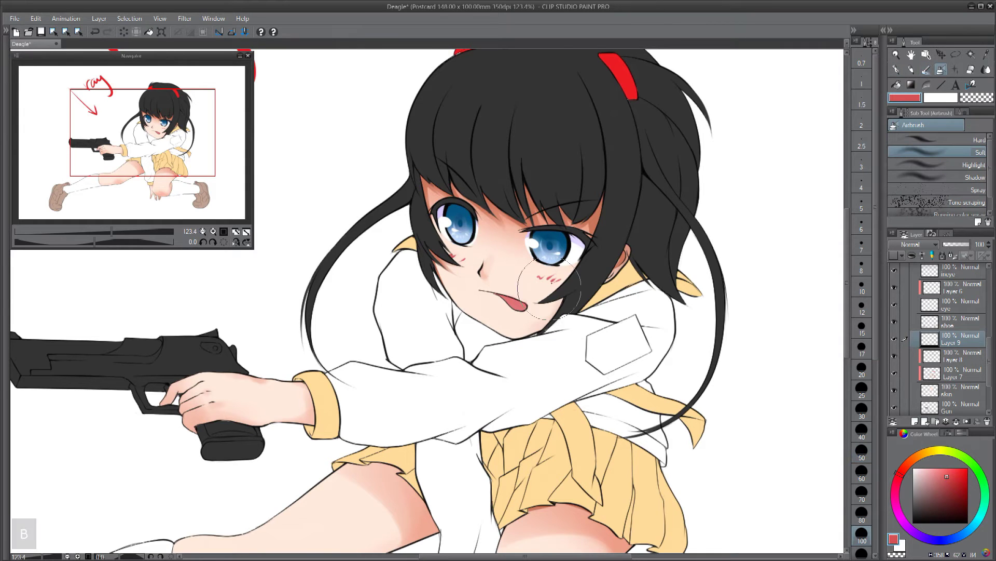
{"action": "left_click_drag", "start_coordinate": [559, 297], "coordinate": [545, 278]}
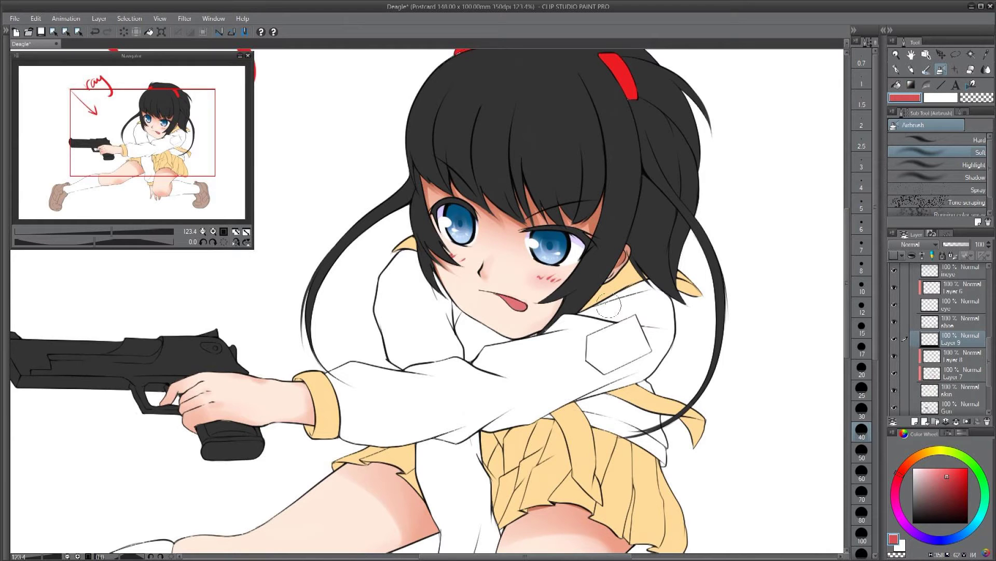
{"action": "key", "text": "ctrl+z"}
Step: Try small highlights in a pale skin tone on the nose and cheek with the G pen
{"action": "key", "text": "p"}
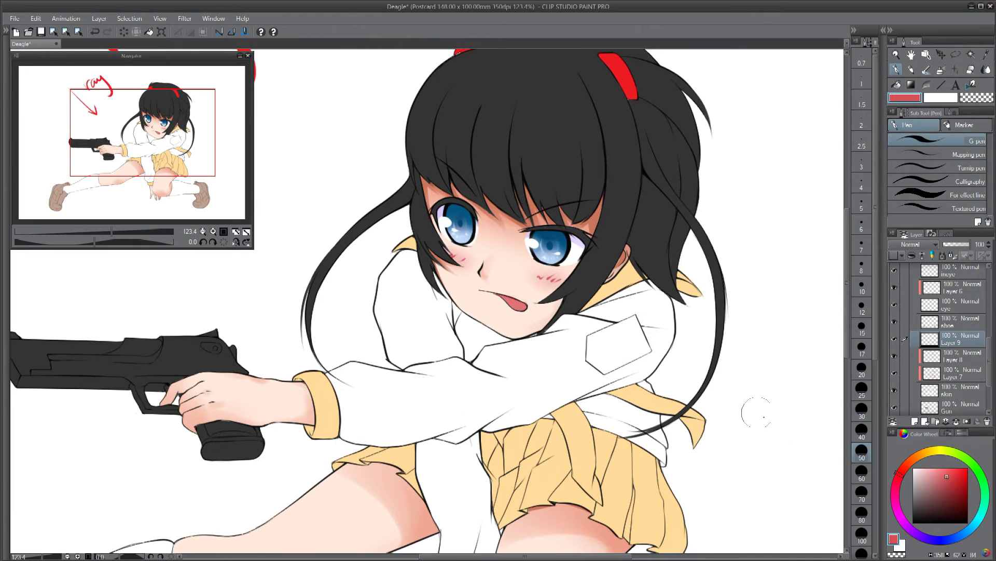
{"action": "left_click", "coordinate": [920, 470]}
{"action": "left_click", "coordinate": [519, 271], "text": "alt"}
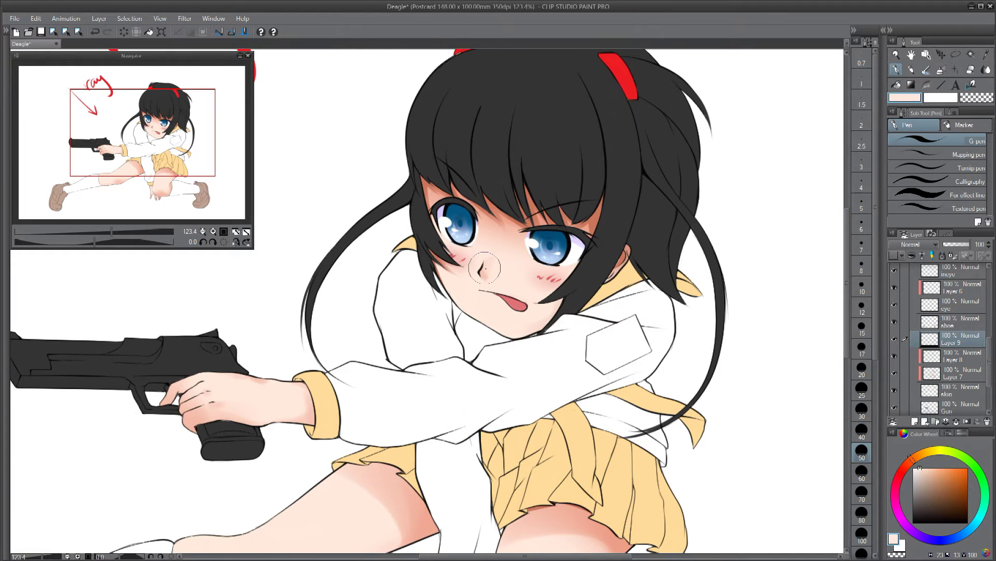
{"action": "key", "text": "ctrl+z"}
{"action": "key", "text": "ctrl+z"}
{"action": "key", "text": "ctrl+z"}
{"action": "key", "text": "ctrl+z"}
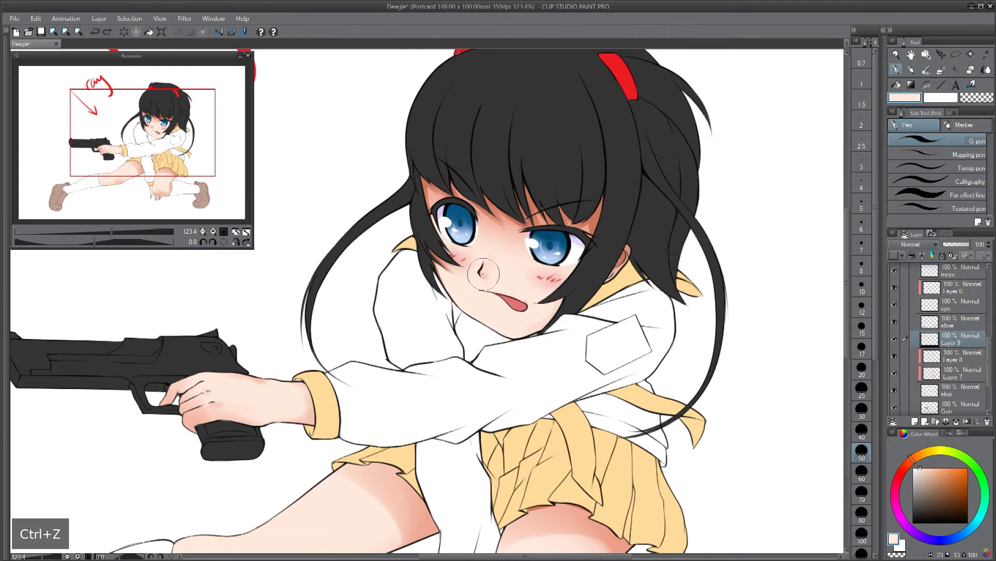
{"action": "scroll", "coordinate": [488, 260], "scroll_direction": "up", "scroll_amount": 4}
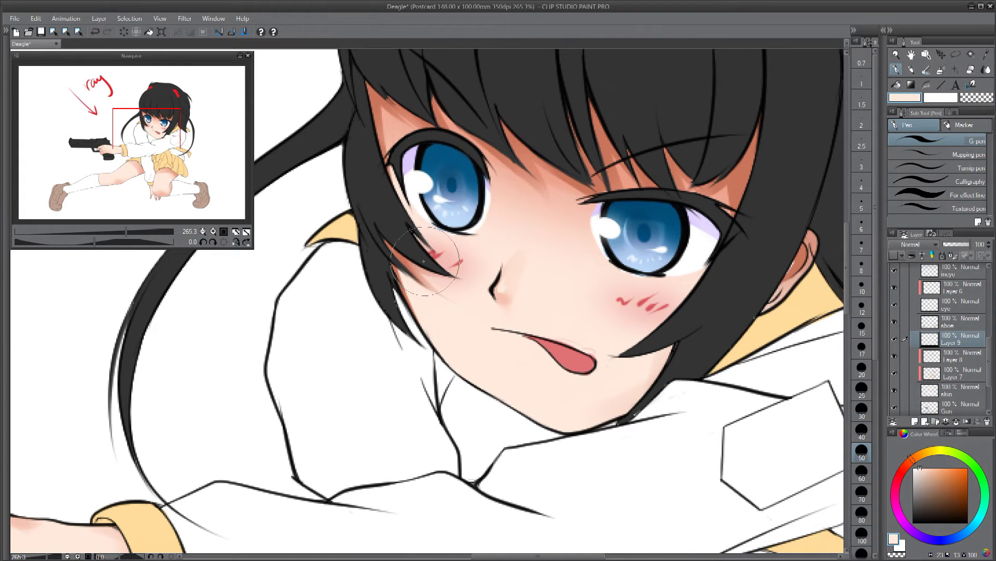
{"action": "key", "text": "ctrl+z"}
{"action": "key", "text": "ctrl+z"}
{"action": "key", "text": "ctrl+z"}
{"action": "key", "text": "ctrl+z"}
{"action": "key", "text": "ctrl+z"}
{"action": "scroll", "coordinate": [505, 391], "scroll_direction": "down", "scroll_amount": 4}
{"action": "left_click_drag", "start_coordinate": [505, 391], "coordinate": [640, 319]}
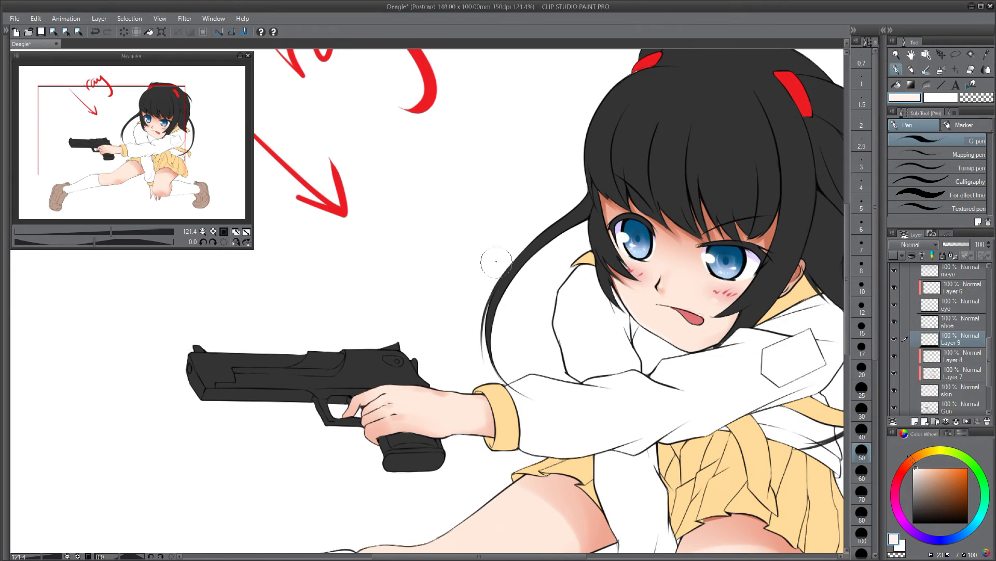
Step: Try near-white highlights on the knuckles of the hand holding the gun
{"action": "scroll", "coordinate": [474, 371], "scroll_direction": "up", "scroll_amount": 3}
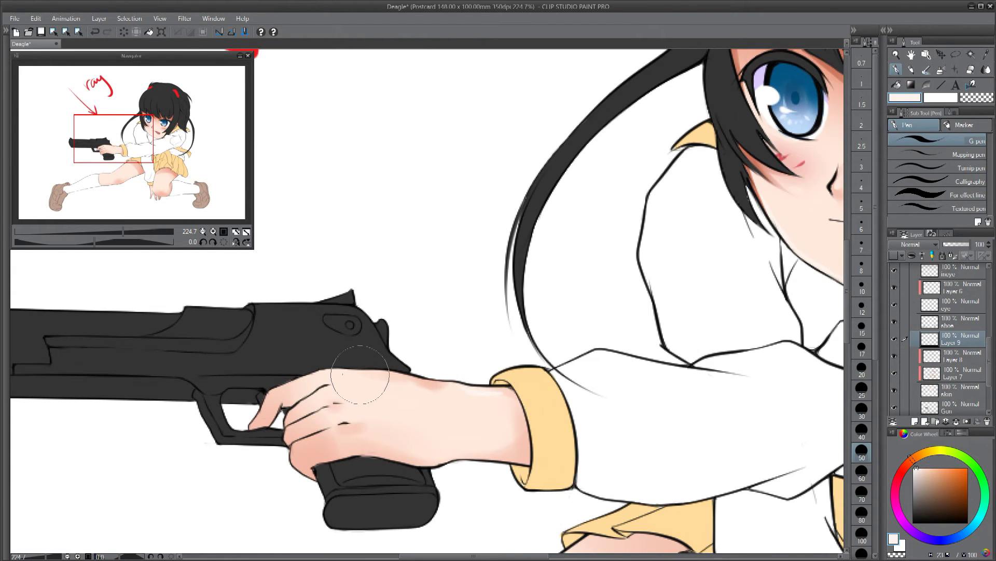
{"action": "key", "text": "ctrl+z"}
{"action": "key", "text": "ctrl+z"}
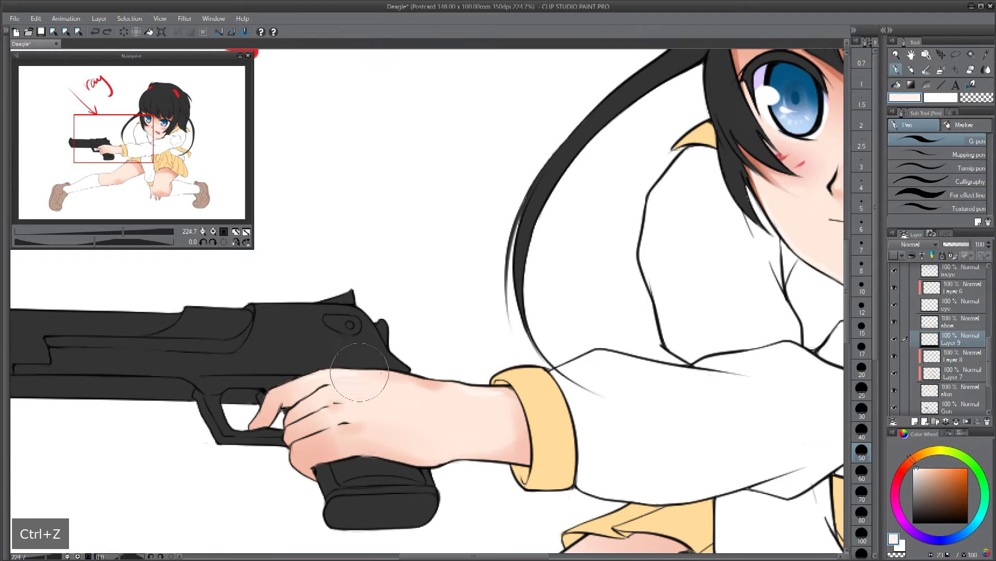
{"action": "key", "text": "ctrl+z"}
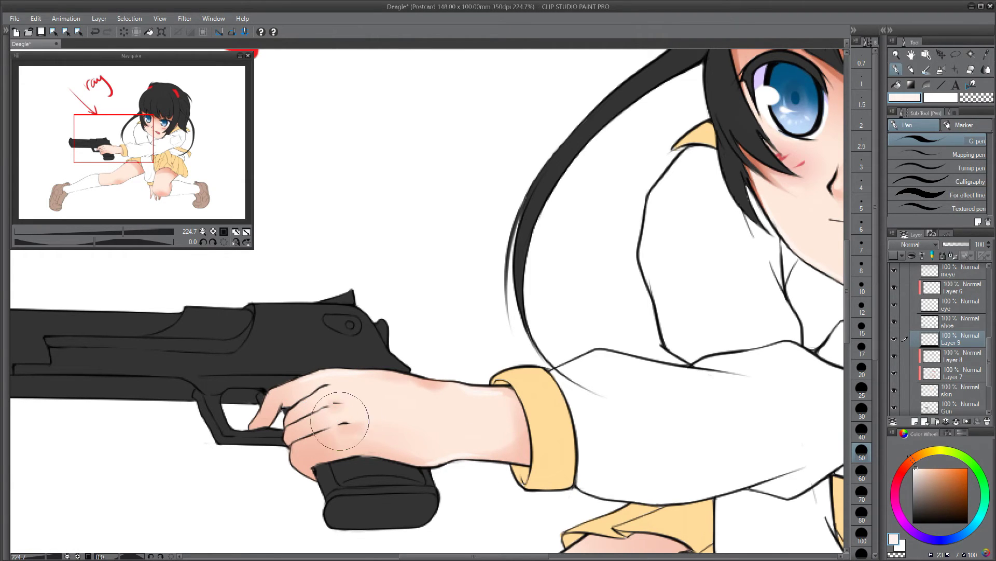
{"action": "key", "text": "ctrl+z"}
{"action": "key", "text": "ctrl+z"}
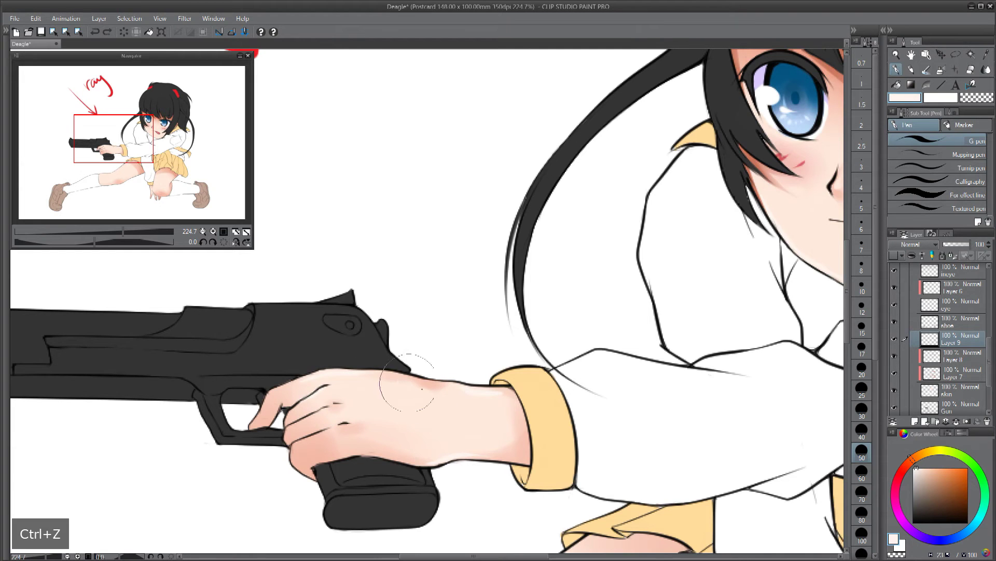
Step: Refine the finger shading of the gun hand on Layer 7 with the Opaque watercolor brush at size 30, alternating with transparent color
{"action": "left_click", "coordinate": [931, 373]}
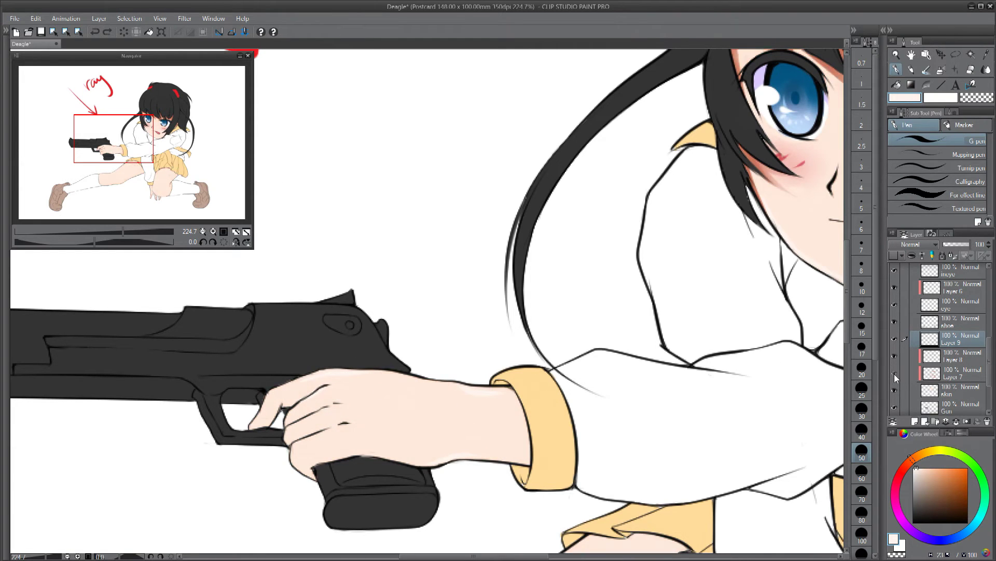
{"action": "key", "text": "b"}
{"action": "key", "text": "c"}
{"action": "key", "text": "ctrl+z"}
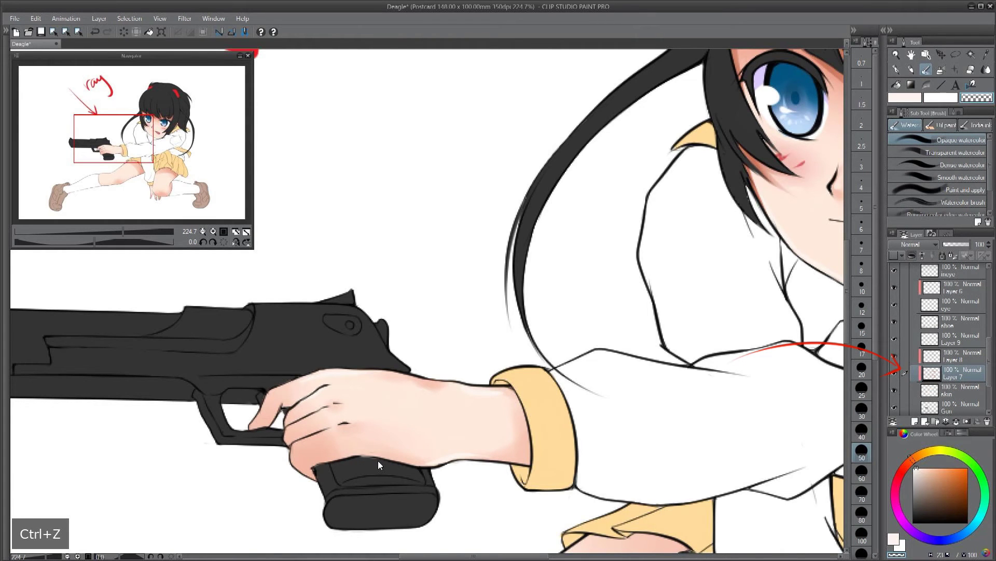
{"action": "left_click", "coordinate": [861, 411]}
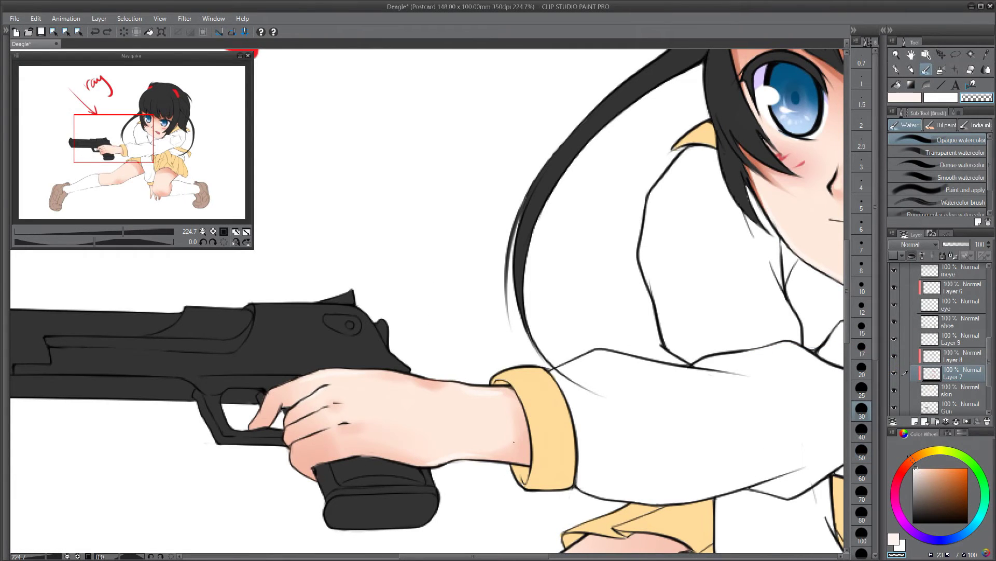
{"action": "key", "text": "c"}
{"action": "left_click_drag", "start_coordinate": [283, 395], "coordinate": [265, 423]}
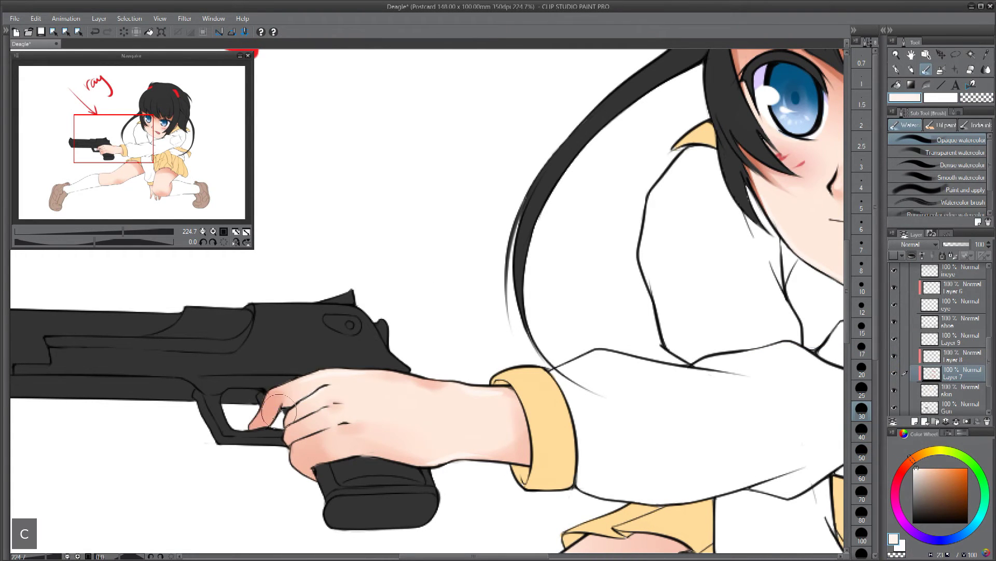
{"action": "key", "text": "c"}
{"action": "left_click_drag", "start_coordinate": [303, 395], "coordinate": [296, 385]}
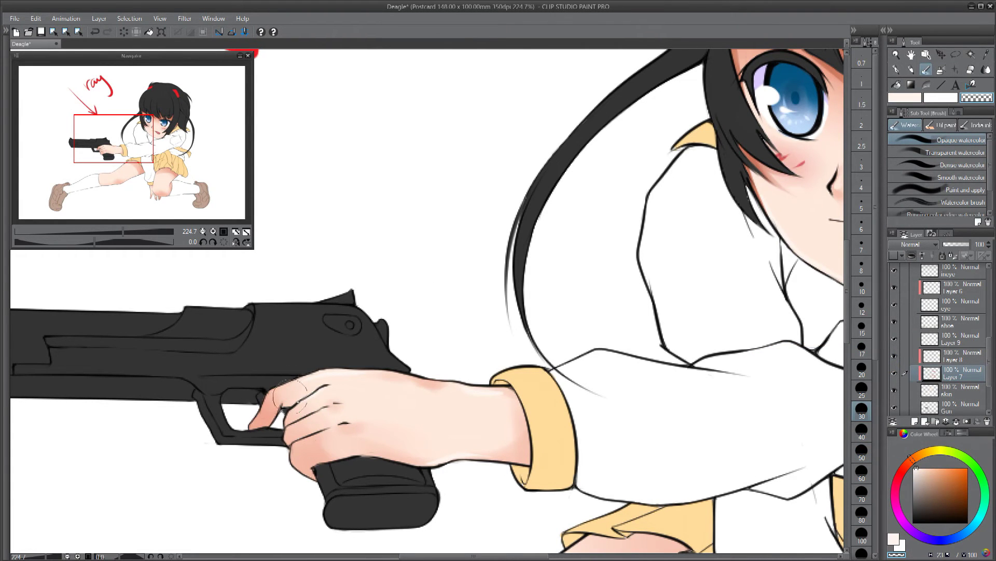
{"action": "key", "text": "space"}
{"action": "key", "text": "c"}
{"action": "key", "text": "c"}
{"action": "key", "text": "ctrl+z"}
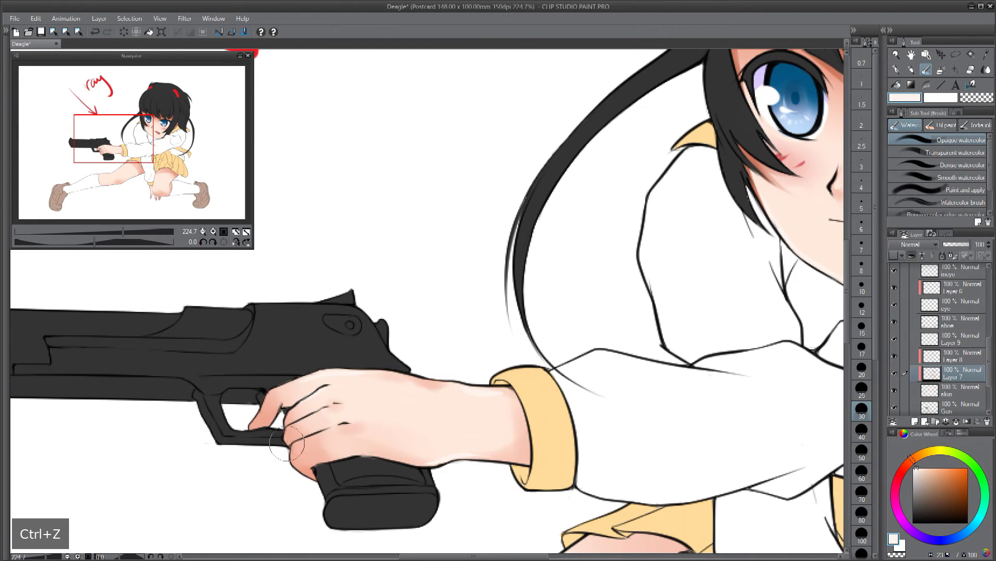
Step: Touch up the shading on the fingers of the supporting hand beside the knee with the Opaque watercolor brush
{"action": "scroll", "coordinate": [384, 449], "scroll_direction": "down", "scroll_amount": 5}
{"action": "left_click_drag", "start_coordinate": [394, 451], "coordinate": [415, 311]}
{"action": "scroll", "coordinate": [516, 351], "scroll_direction": "up", "scroll_amount": 5}
{"action": "key", "text": "ctrl+z"}
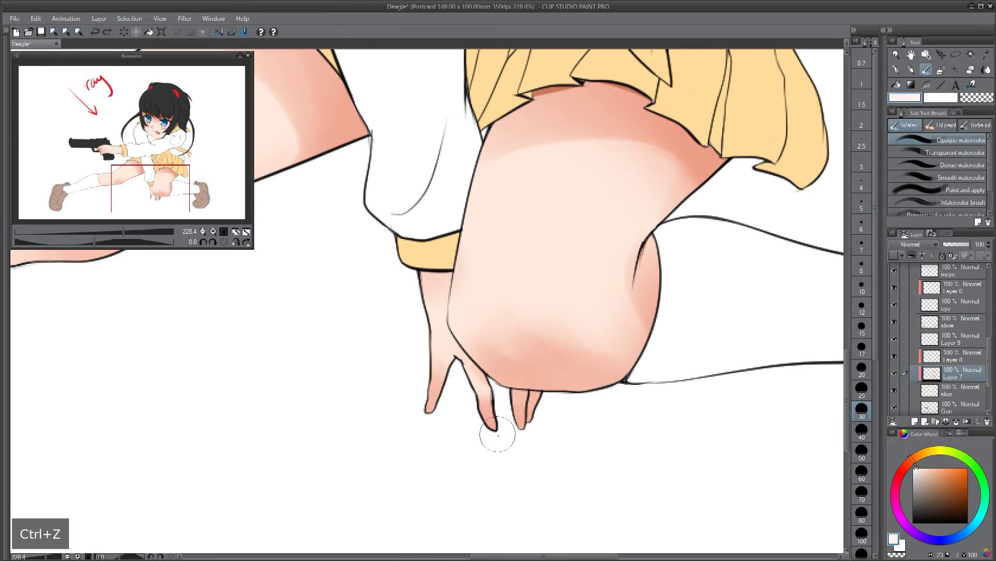
{"action": "key", "text": "c"}
{"action": "key", "text": "c"}
{"action": "left_click_drag", "start_coordinate": [423, 274], "coordinate": [407, 289]}
{"action": "key", "text": "ctrl+z"}
{"action": "scroll", "coordinate": [451, 267], "scroll_direction": "down", "scroll_amount": 5}
{"action": "left_click_drag", "start_coordinate": [436, 190], "coordinate": [536, 356]}
Step: Add a new clipped layer directly above Layer 8 in the skin shadow layers
{"action": "key", "text": "p"}
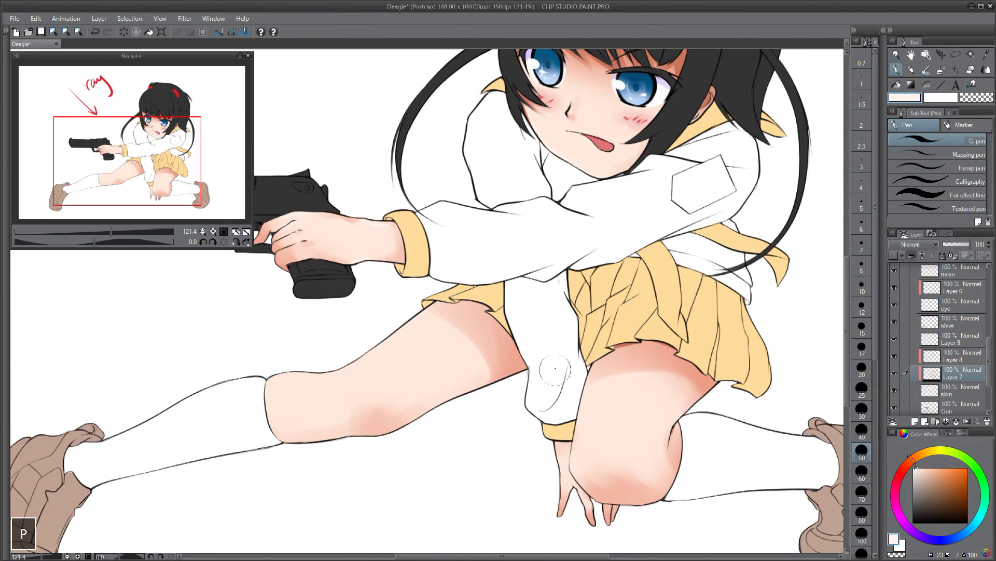
{"action": "left_click", "coordinate": [950, 340]}
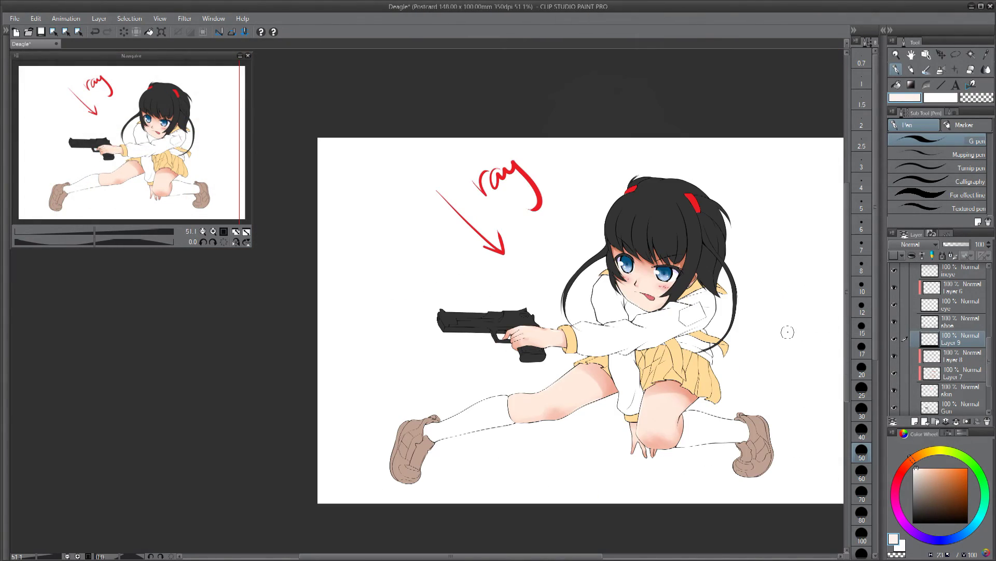
{"action": "left_click", "coordinate": [952, 353]}
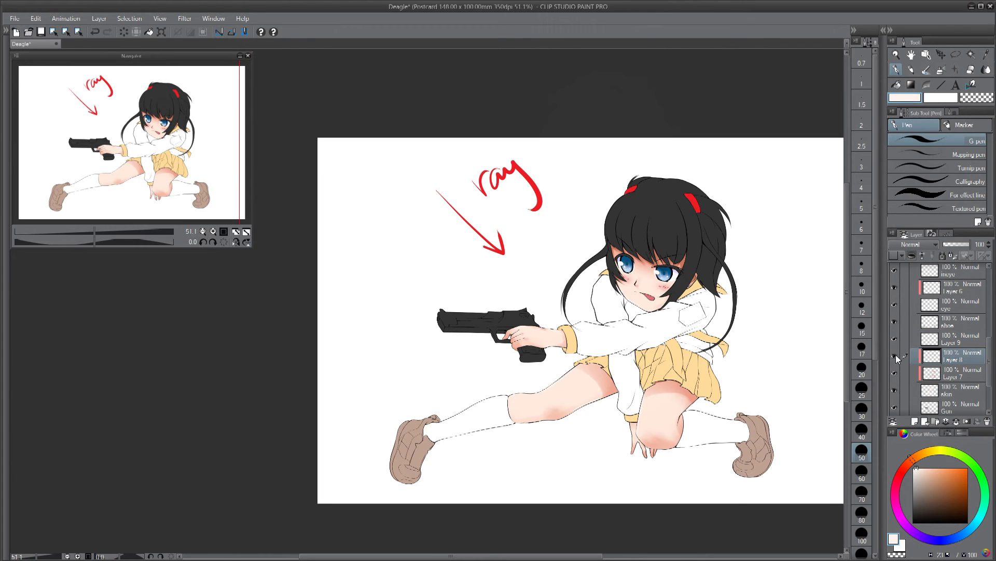
{"action": "left_click", "coordinate": [948, 373]}
{"action": "left_click", "coordinate": [953, 360]}
{"action": "left_click", "coordinate": [915, 421]}
Step: Tint the thigh shadows below the skirt with a light pinkish purple using the Soft airbrush
{"action": "key", "text": "b"}
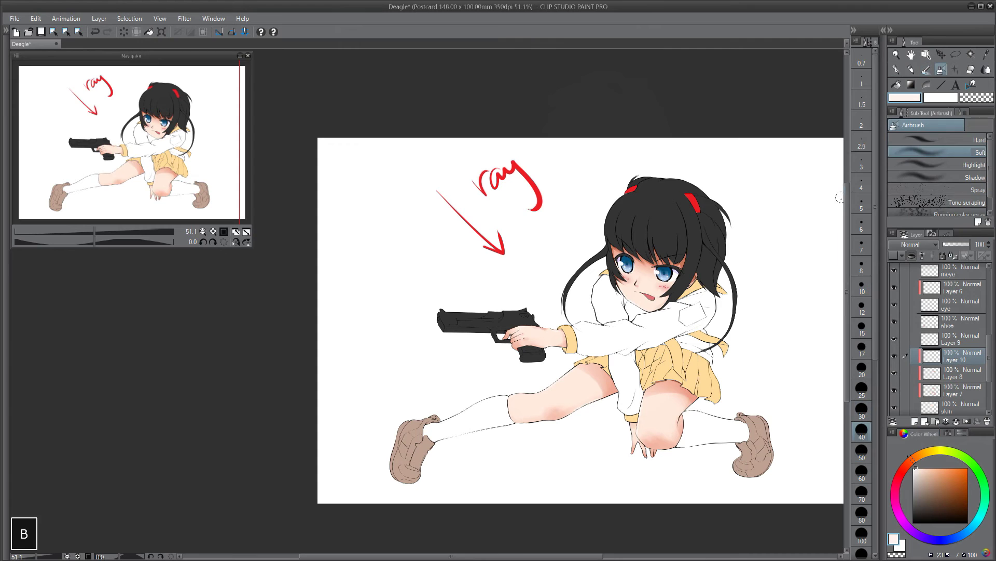
{"action": "left_click", "coordinate": [899, 506]}
{"action": "left_click", "coordinate": [929, 471]}
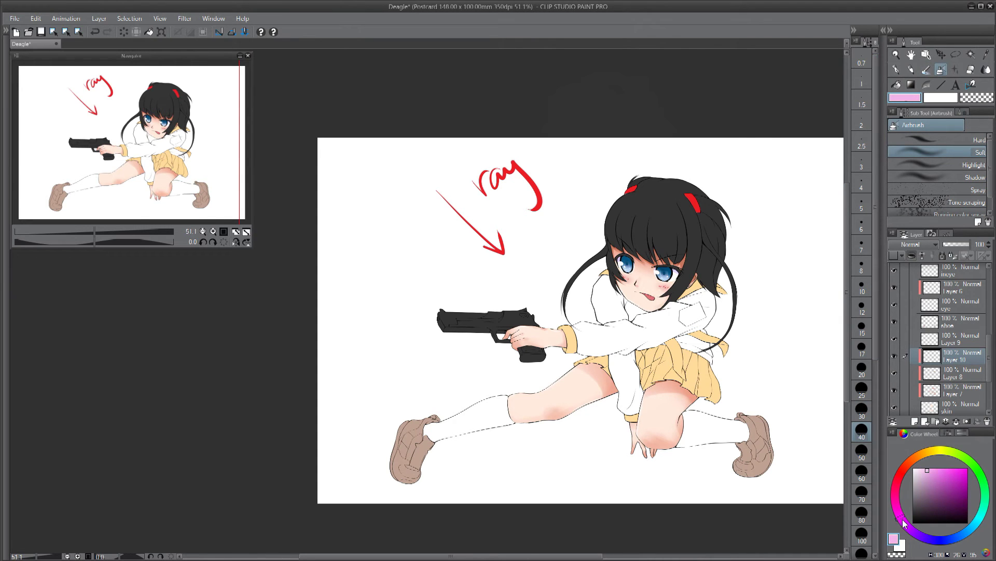
{"action": "scroll", "coordinate": [685, 400], "scroll_direction": "up", "scroll_amount": 3}
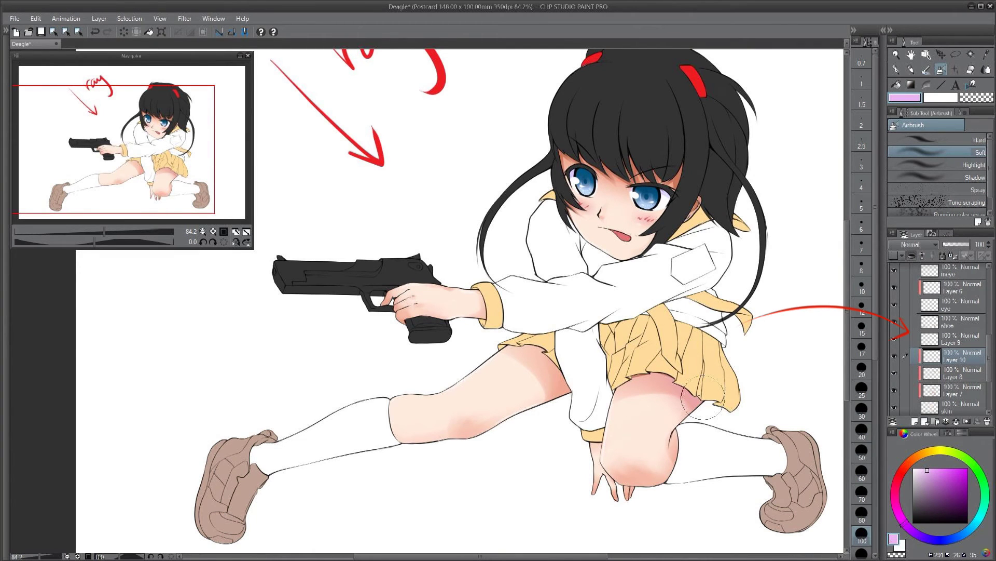
{"action": "left_click_drag", "start_coordinate": [567, 390], "coordinate": [545, 364]}
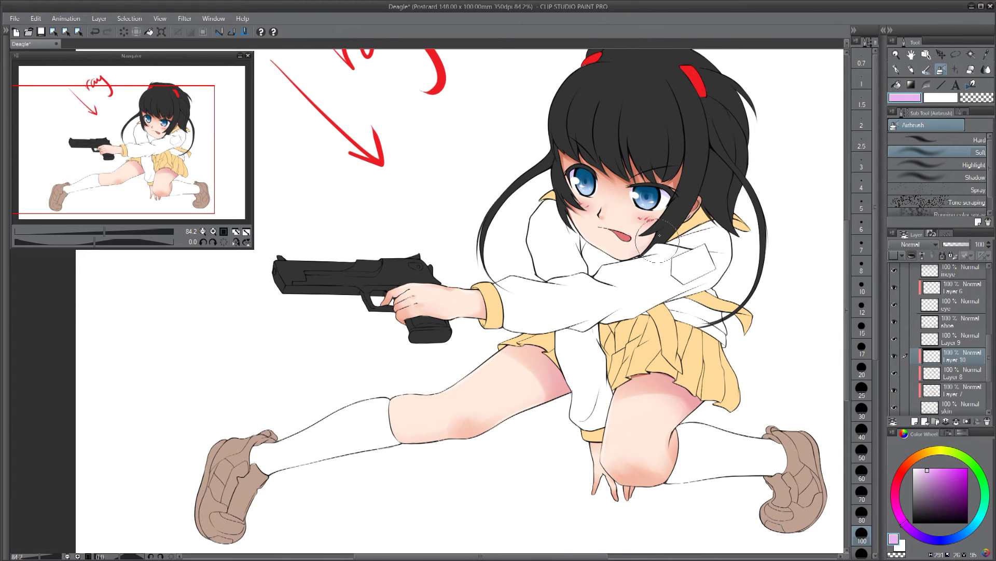
{"action": "key", "text": "ctrl+z"}
{"action": "scroll", "coordinate": [655, 490], "scroll_direction": "down", "scroll_amount": 4}
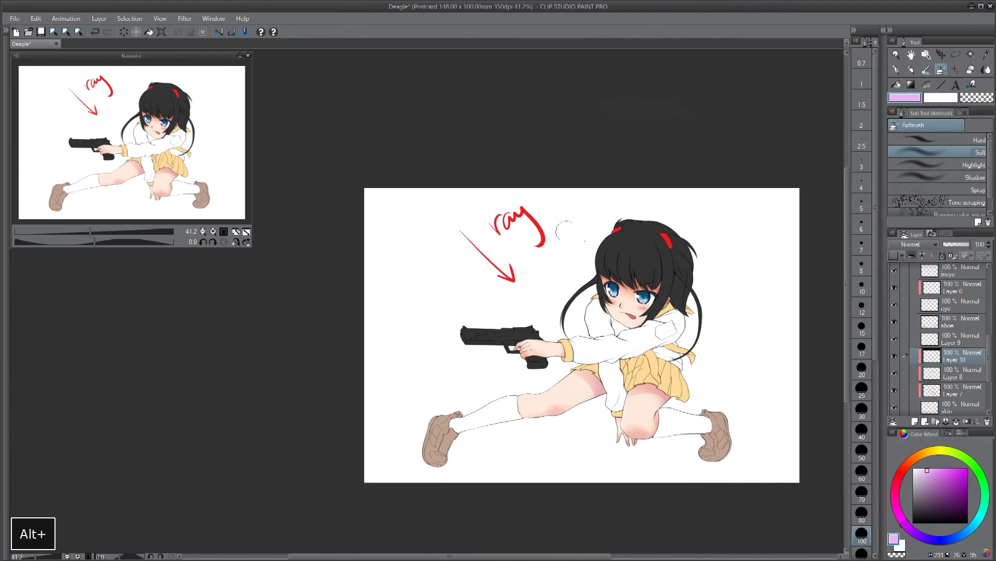
Step: Look through the layers of the Color folder for the shirt layer
{"action": "left_click", "coordinate": [937, 374]}
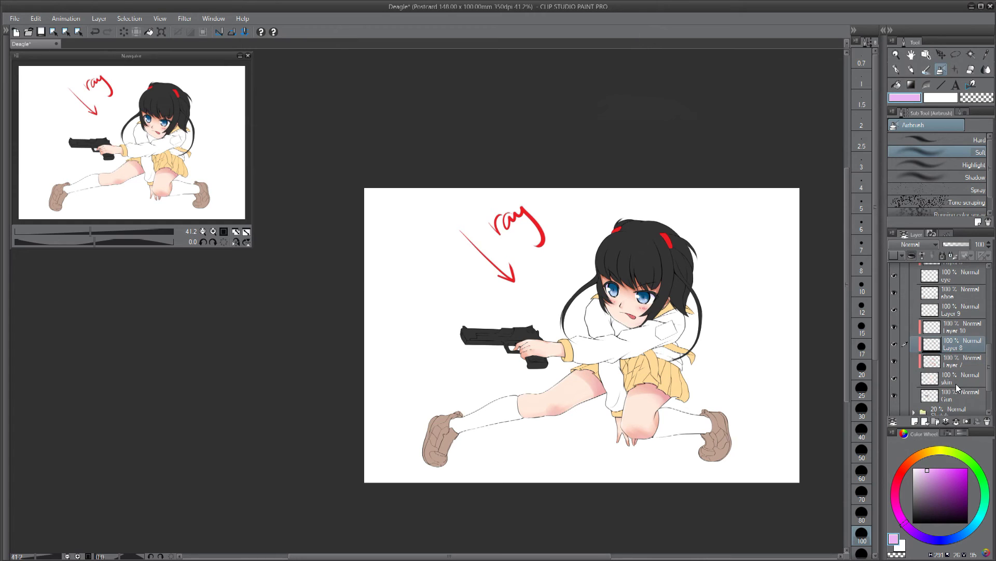
{"action": "left_click", "coordinate": [961, 342]}
{"action": "scroll", "coordinate": [963, 344], "scroll_direction": "down", "scroll_amount": 5}
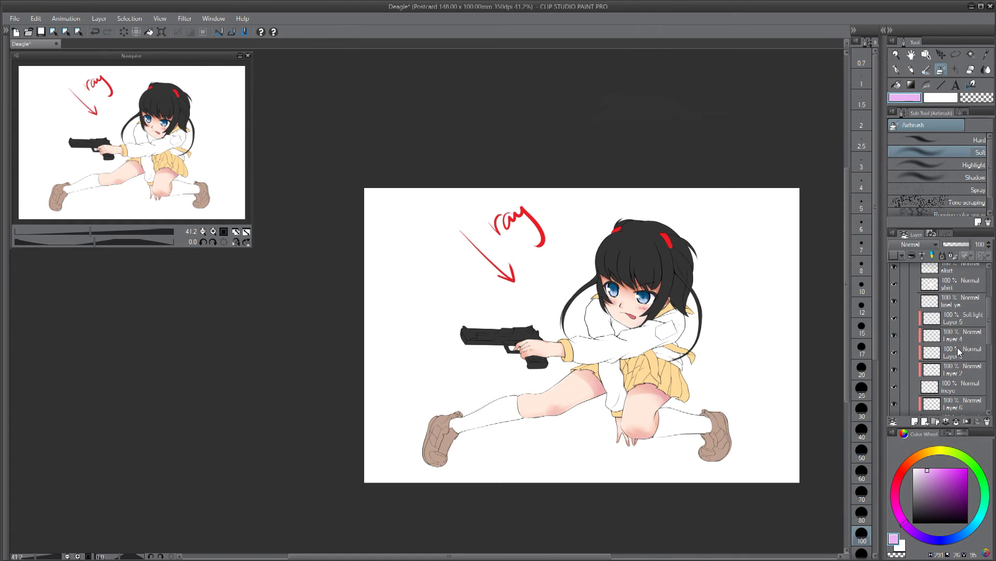
{"action": "left_click", "coordinate": [947, 336]}
{"action": "scroll", "coordinate": [927, 381], "scroll_direction": "down", "scroll_amount": 6}
{"action": "left_click", "coordinate": [892, 394]}
Step: Sample the yellow of the sleeve badge, touch up the badge with the Opaque watercolor brush, and save the illustration
{"action": "scroll", "coordinate": [931, 383], "scroll_direction": "up", "scroll_amount": 4}
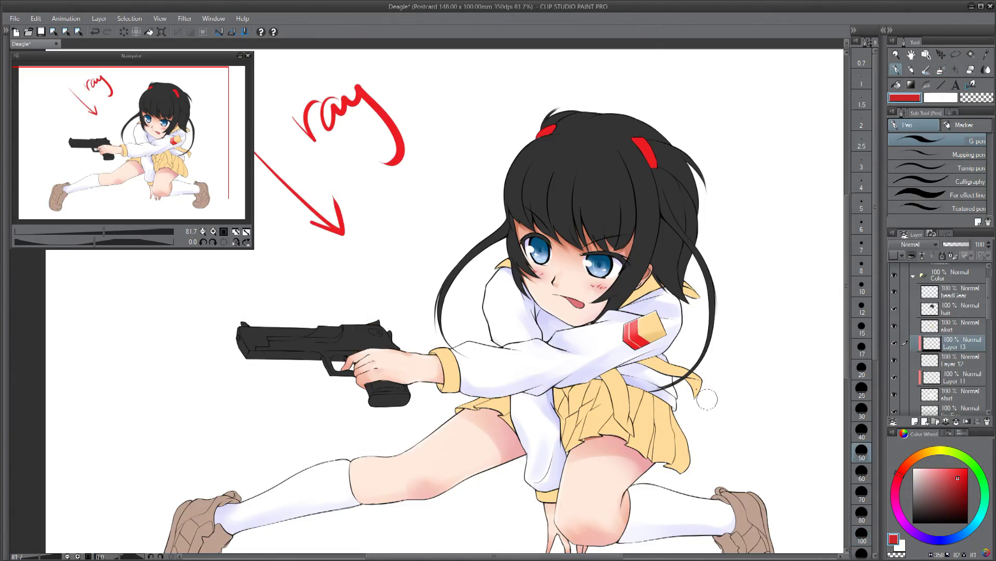
{"action": "scroll", "coordinate": [628, 348], "scroll_direction": "up", "scroll_amount": 3}
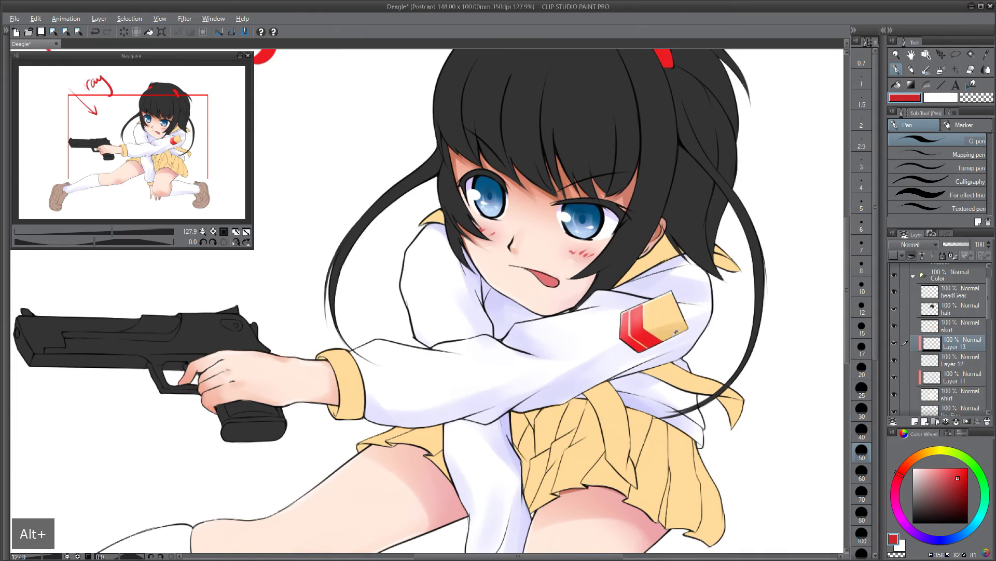
{"action": "left_click", "coordinate": [670, 326], "text": "alt"}
{"action": "key", "text": "b"}
{"action": "key", "text": "ctrl+z"}
{"action": "key", "text": "ctrl+z"}
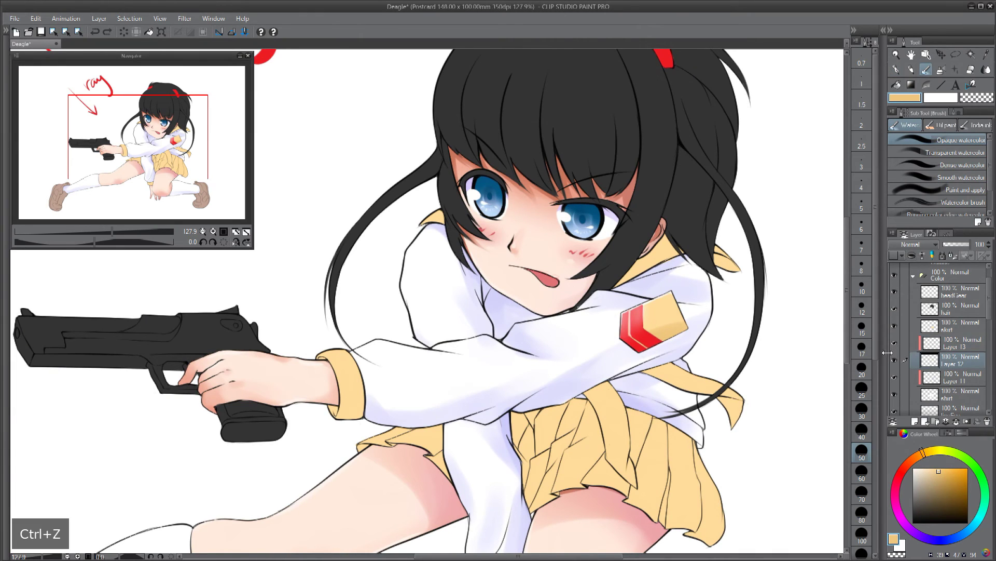
{"action": "key", "text": "ctrl+z"}
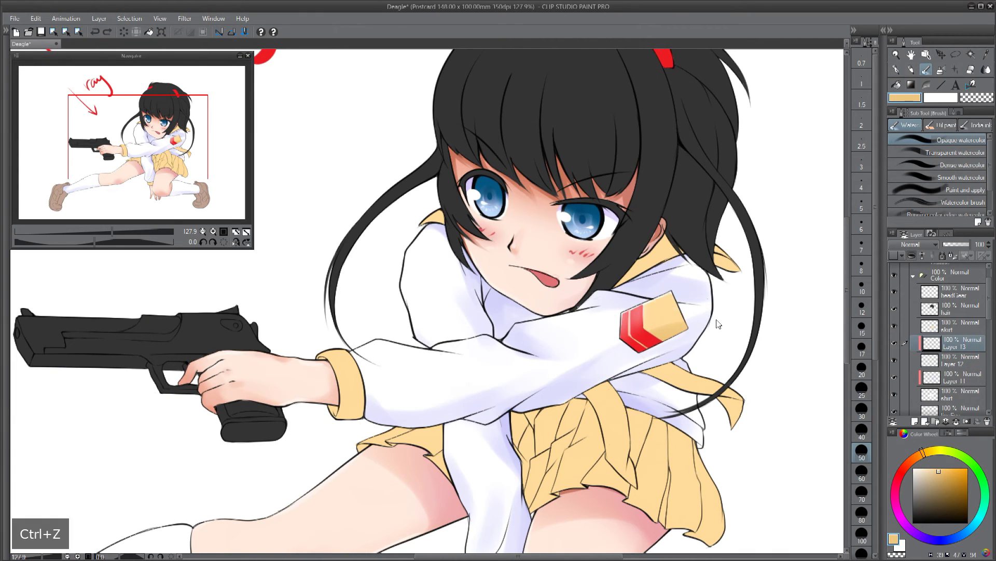
{"action": "scroll", "coordinate": [671, 295], "scroll_direction": "down", "scroll_amount": 5}
{"action": "key", "text": "ctrl+s"}
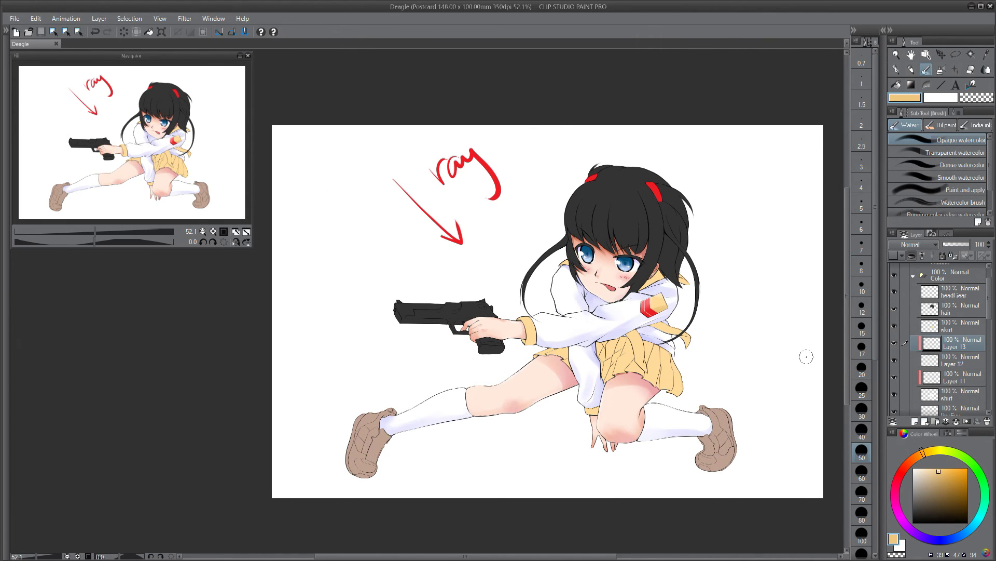
{"action": "left_click", "coordinate": [930, 360]}
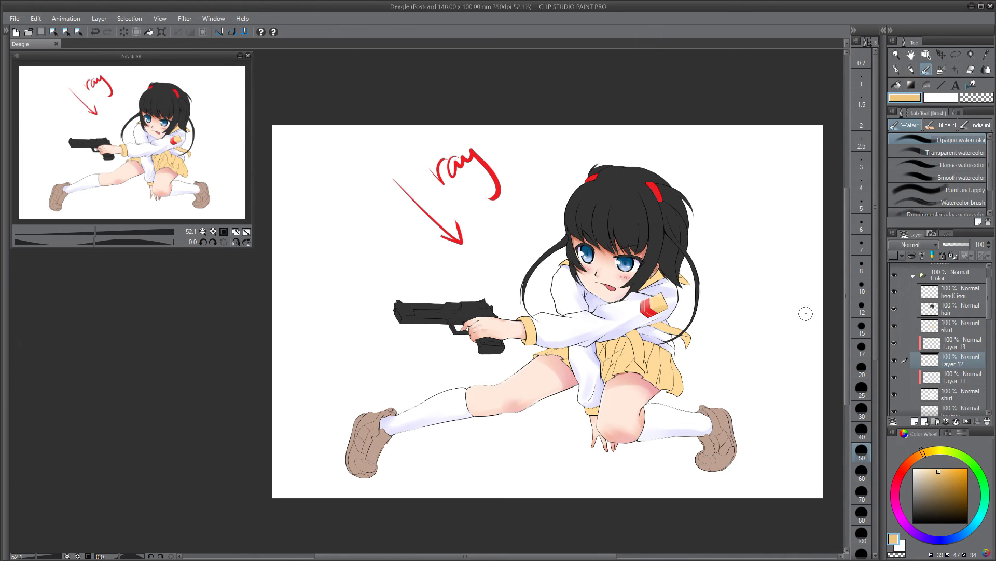
{"action": "left_click", "coordinate": [958, 348]}
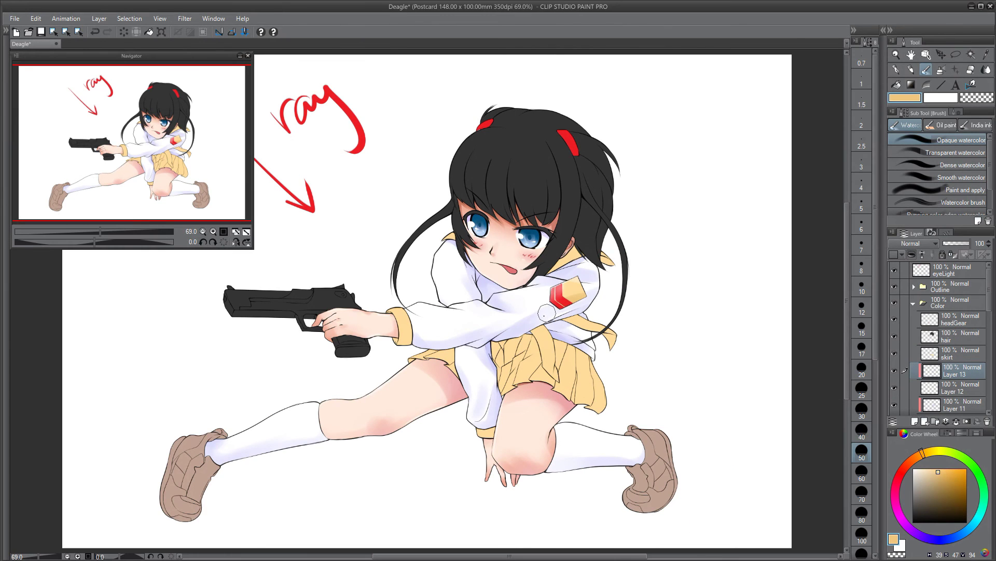
{"action": "key", "text": "ctrl+z"}
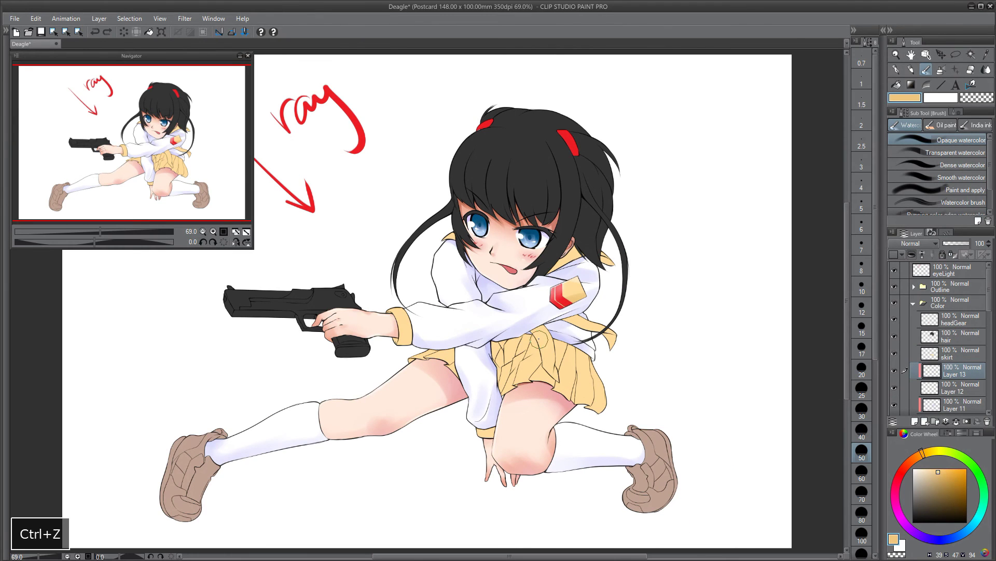
Step: Add a new clipped layer directly above the skirt layer, sample the skirt's yellow, and adjust it to a deeper orange (H 32, S 61, V 89)
{"action": "left_click", "coordinate": [955, 353]}
{"action": "left_click", "coordinate": [914, 421]}
{"action": "left_click", "coordinate": [544, 359], "text": "alt"}
{"action": "left_click", "coordinate": [918, 455]}
{"action": "left_click_drag", "start_coordinate": [941, 473], "coordinate": [946, 474]}
Step: Paint orange shadows on the upper skirt pleats just below the crossed sleeve with the Opaque watercolor brush, undoing stray strokes
{"action": "key", "text": "b"}
{"action": "key", "text": "b"}
{"action": "key", "text": "space"}
{"action": "left_click_drag", "start_coordinate": [495, 382], "coordinate": [524, 382]}
{"action": "left_click_drag", "start_coordinate": [506, 338], "coordinate": [511, 362]}
{"action": "left_click_drag", "start_coordinate": [486, 343], "coordinate": [511, 358]}
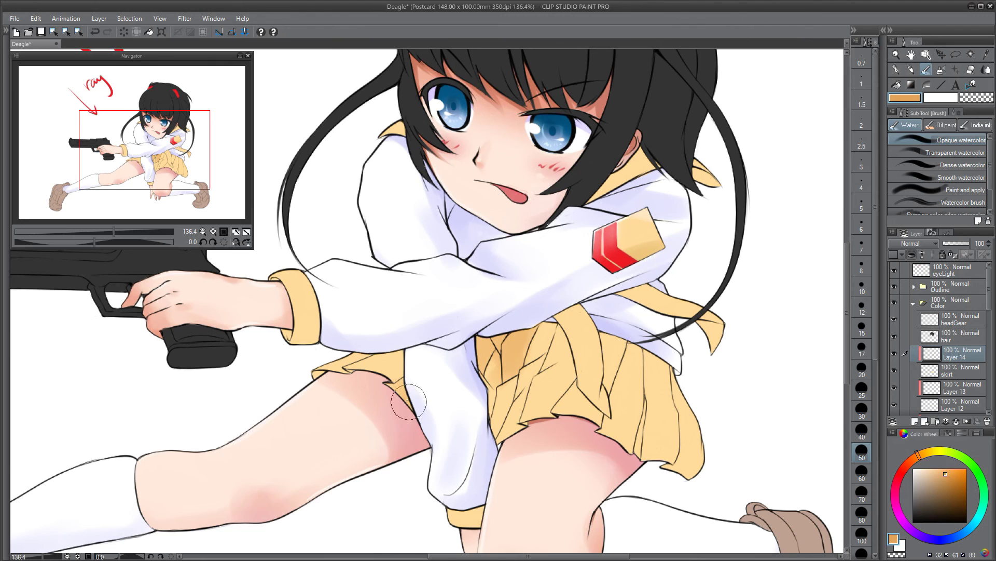
{"action": "key", "text": "ctrl+z"}
{"action": "key", "text": "ctrl+z"}
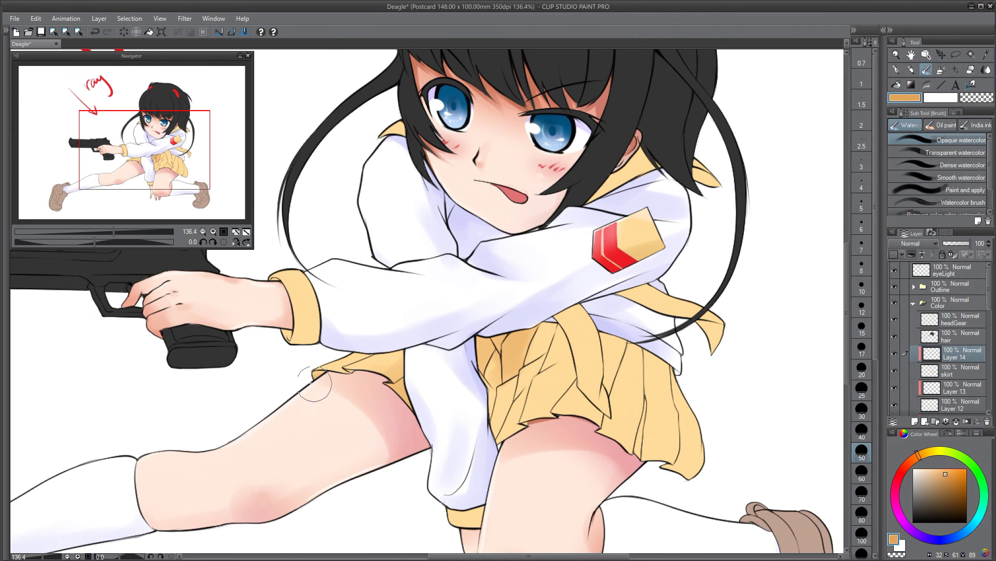
Step: Shade the outer and middle skirt pleats around the hanging sash with the Opaque watercolor brush, undoing unwanted strokes
{"action": "mouse_move", "coordinate": [639, 338]}
{"action": "left_mouse_down"}
{"action": "mouse_move", "coordinate": [671, 400]}
{"action": "mouse_move", "coordinate": [650, 375]}
{"action": "mouse_move", "coordinate": [654, 363]}
{"action": "mouse_move", "coordinate": [686, 441]}
{"action": "mouse_move", "coordinate": [669, 384]}
{"action": "mouse_move", "coordinate": [707, 432]}
{"action": "left_mouse_up"}
{"action": "key", "text": "ctrl+z"}
{"action": "left_click_drag", "start_coordinate": [664, 402], "coordinate": [681, 385]}
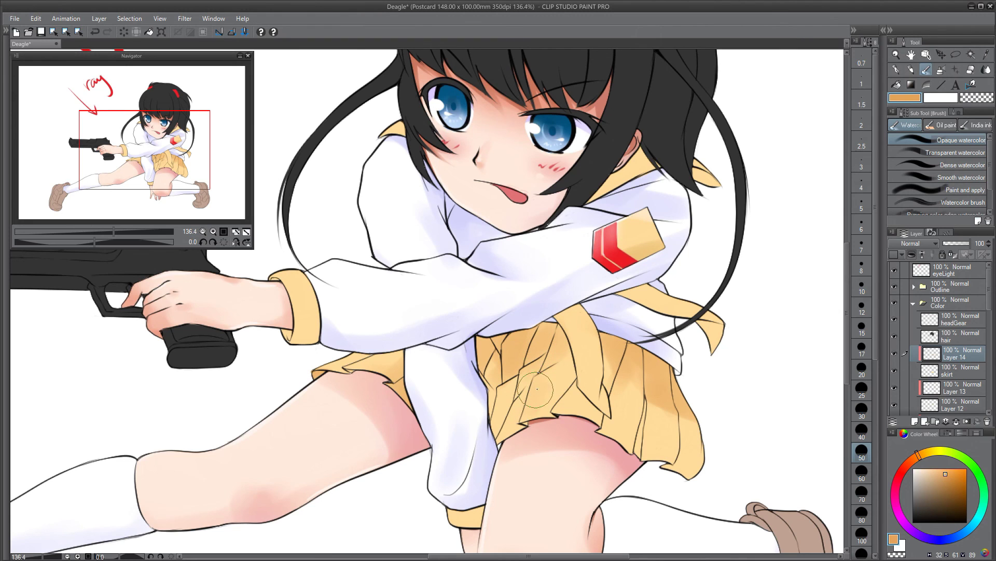
{"action": "key", "text": "ctrl+z"}
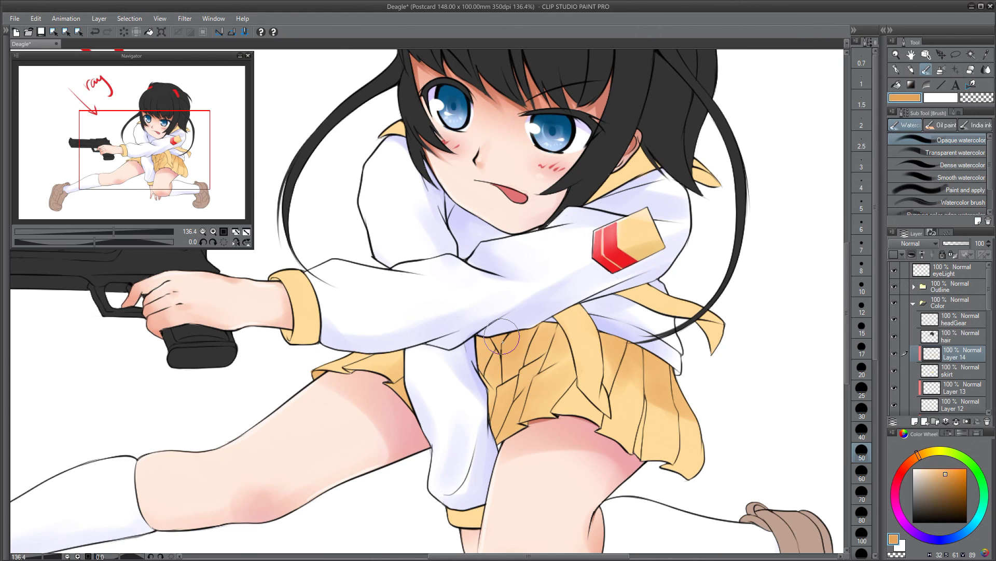
{"action": "key", "text": "ctrl+z"}
Step: Deepen the shadows of the inner skirt pleats beside the hanging sleeve, using the G-pen and a smaller Opaque watercolor brush
{"action": "left_click", "coordinate": [858, 408]}
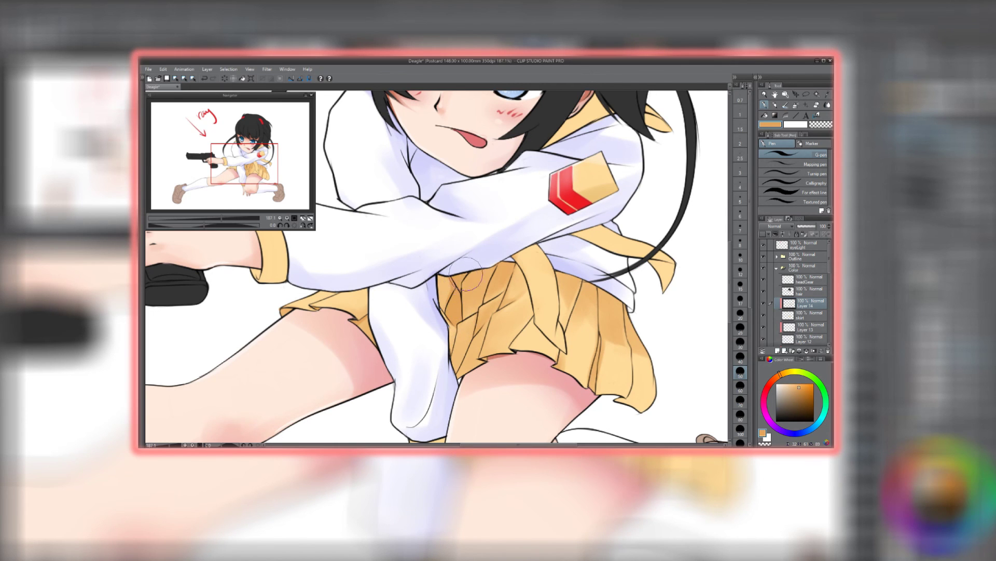
{"action": "mouse_move", "coordinate": [472, 301]}
{"action": "left_mouse_down"}
{"action": "mouse_move", "coordinate": [497, 259]}
{"action": "mouse_move", "coordinate": [478, 290]}
{"action": "mouse_move", "coordinate": [470, 282]}
{"action": "mouse_move", "coordinate": [462, 310]}
{"action": "left_mouse_up"}
{"action": "key", "text": "ctrl+z"}
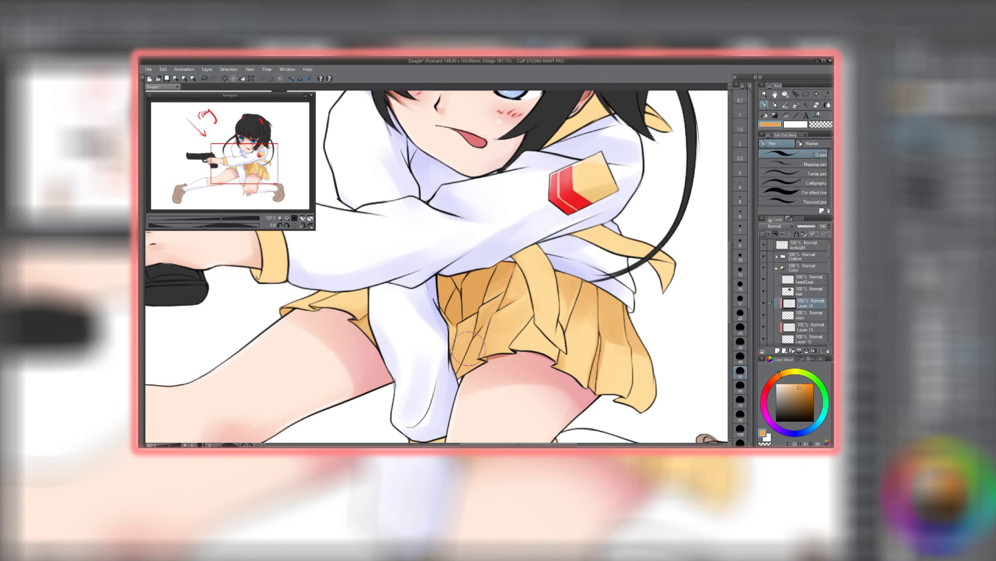
{"action": "key", "text": "b"}
{"action": "key", "text": "ctrl+z"}
{"action": "key", "text": "bracketleft"}
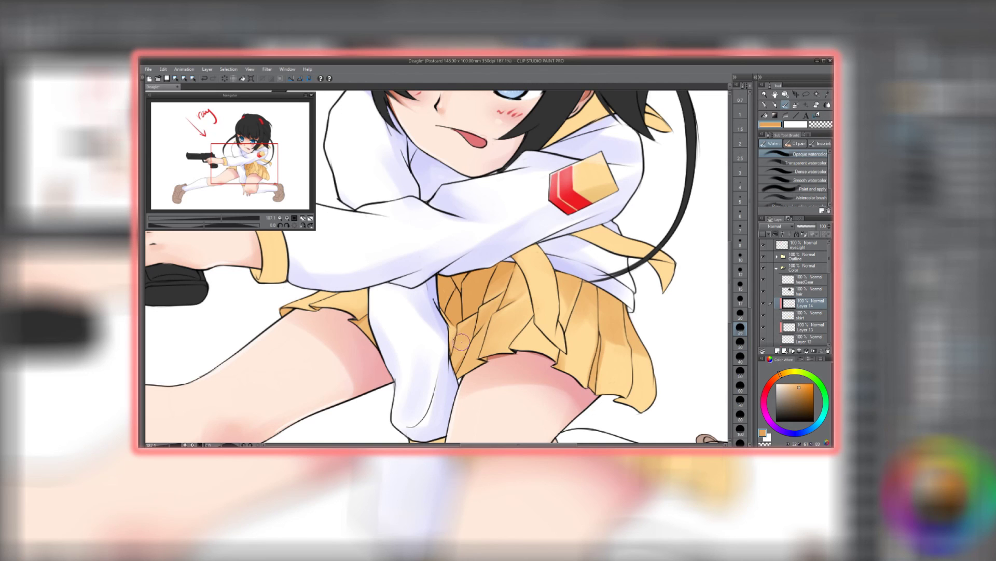
Step: Refine the skirt shadows around the sash with the G-pen, undoing stray strokes and erasing excess with the transparent color
{"action": "key", "text": "p"}
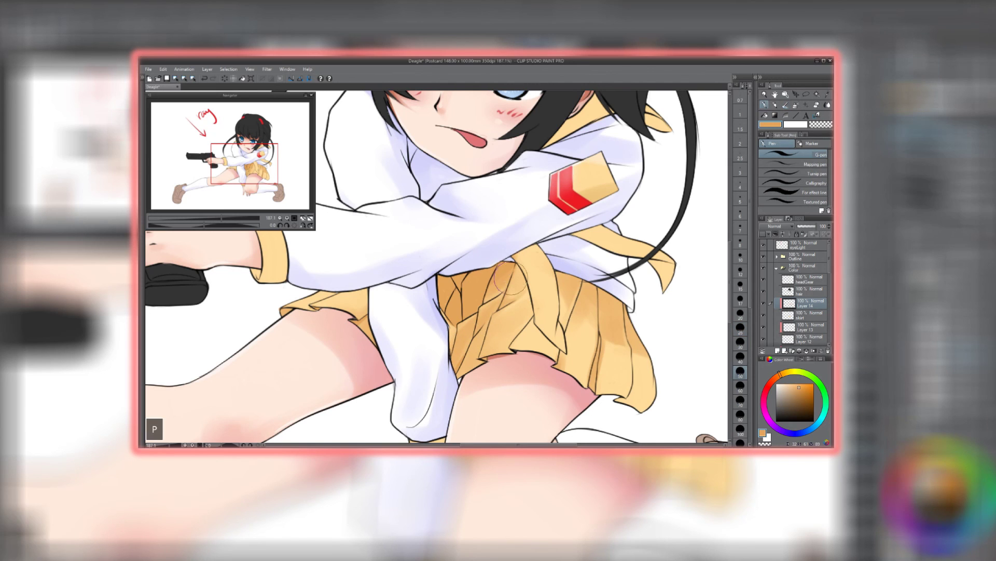
{"action": "key", "text": "ctrl+z"}
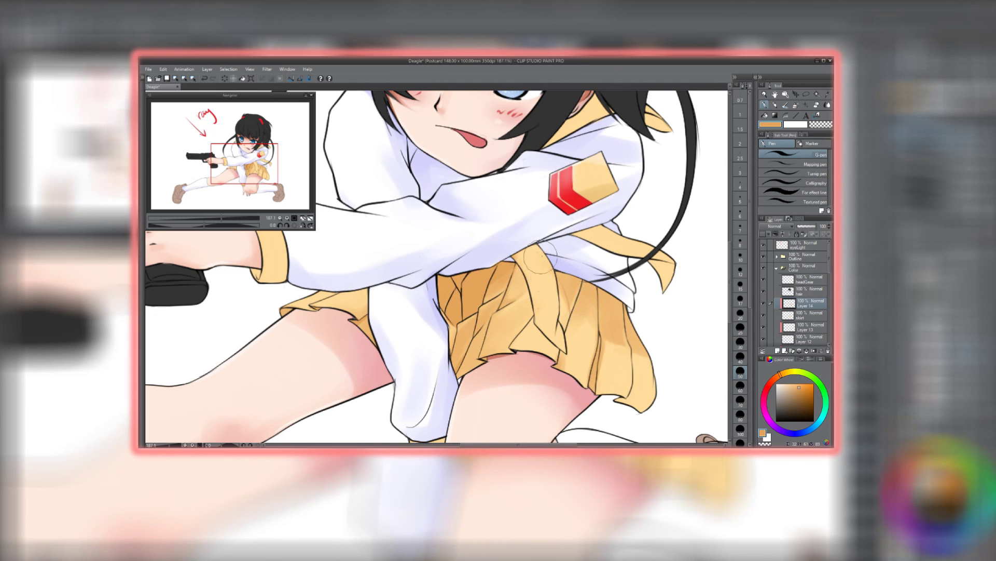
{"action": "key", "text": "ctrl+z"}
{"action": "key", "text": "ctrl+z"}
{"action": "key", "text": "c"}
{"action": "left_click_drag", "start_coordinate": [558, 338], "coordinate": [553, 336]}
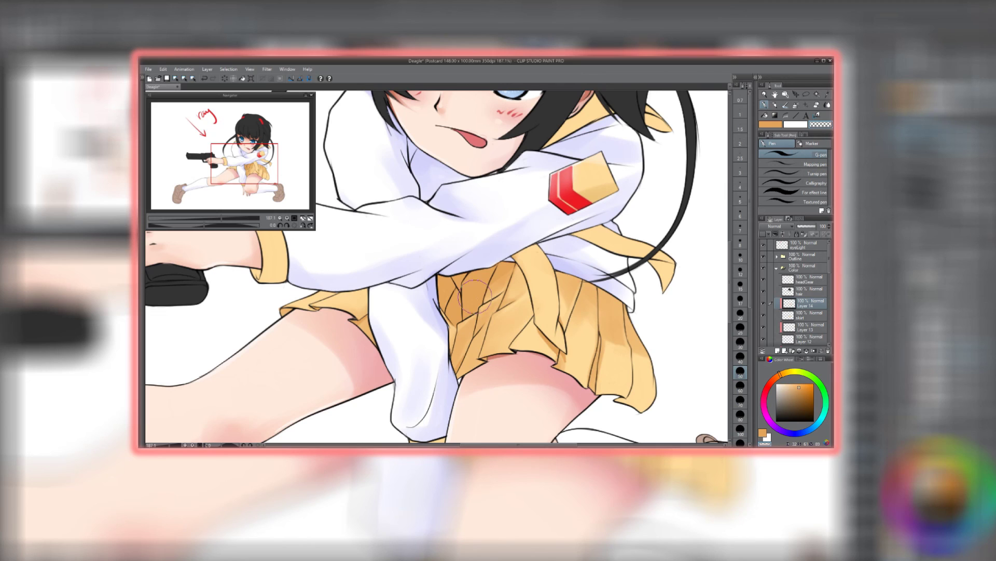
{"action": "key", "text": "c"}
{"action": "key", "text": "c"}
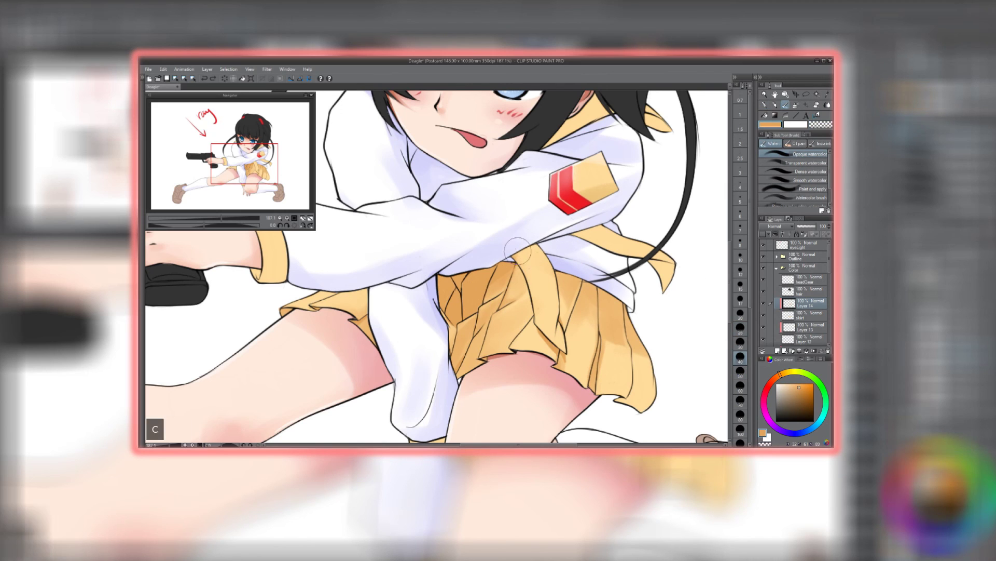